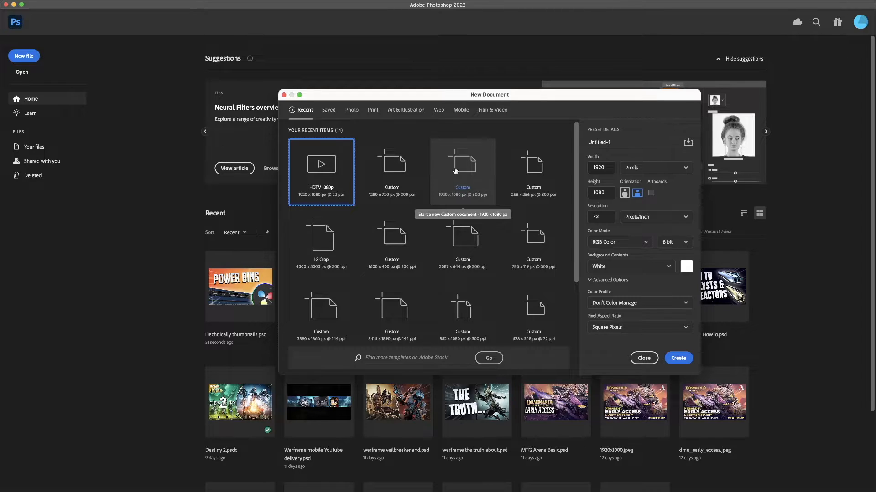
- Create a new 1920 x 1080 px document at 300 ppi from the recent custom preset
click(458, 169)
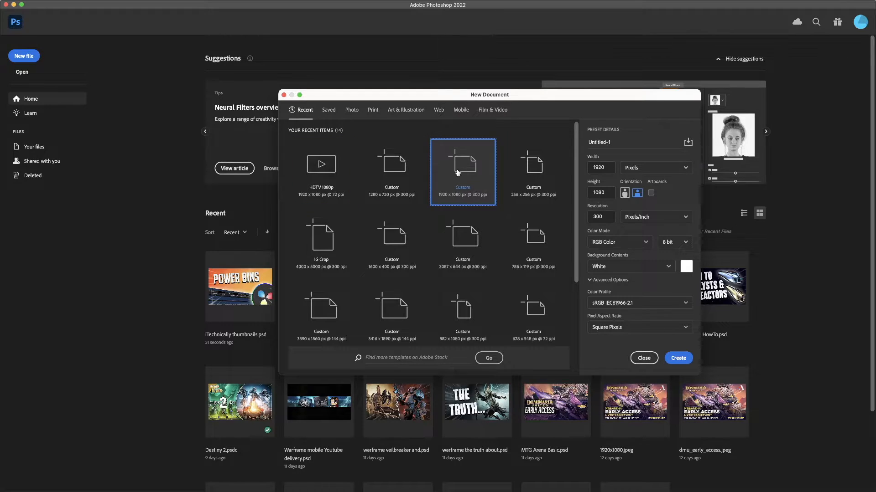
click(493, 113)
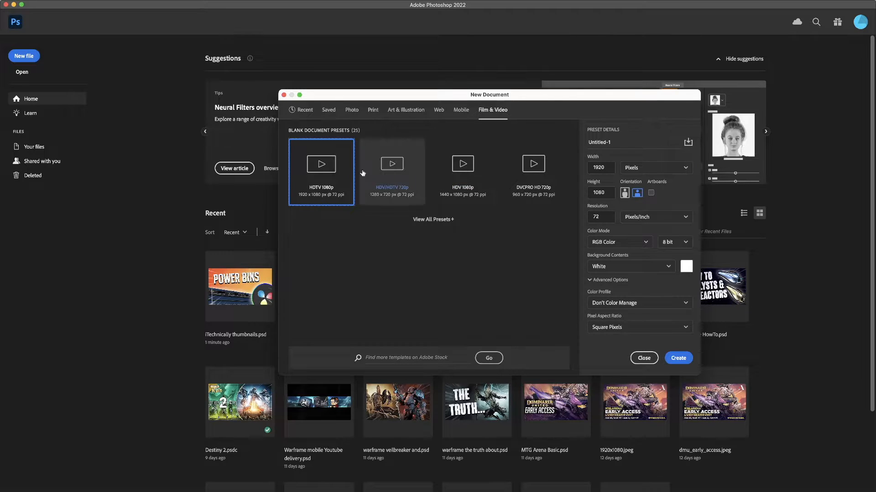
click(302, 109)
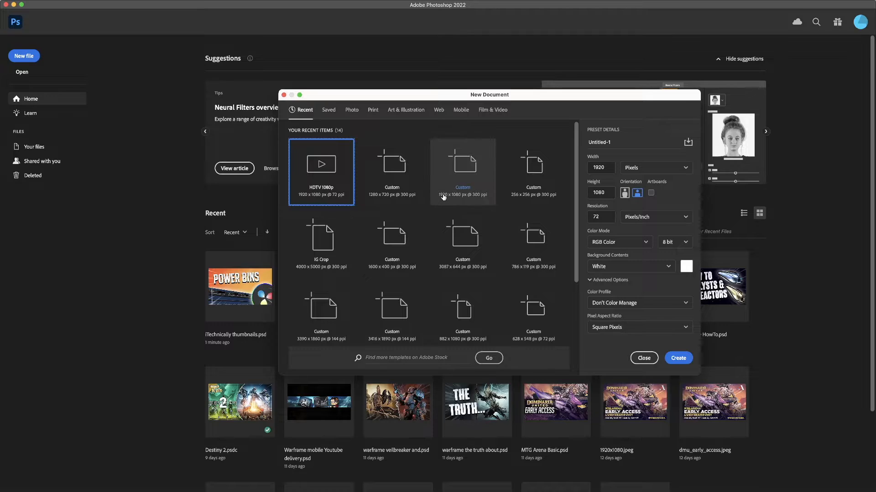
click(463, 182)
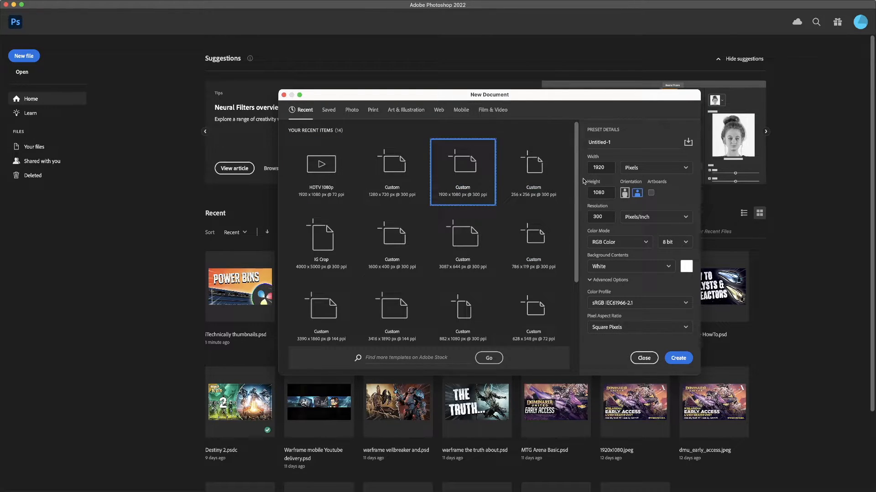
click(685, 359)
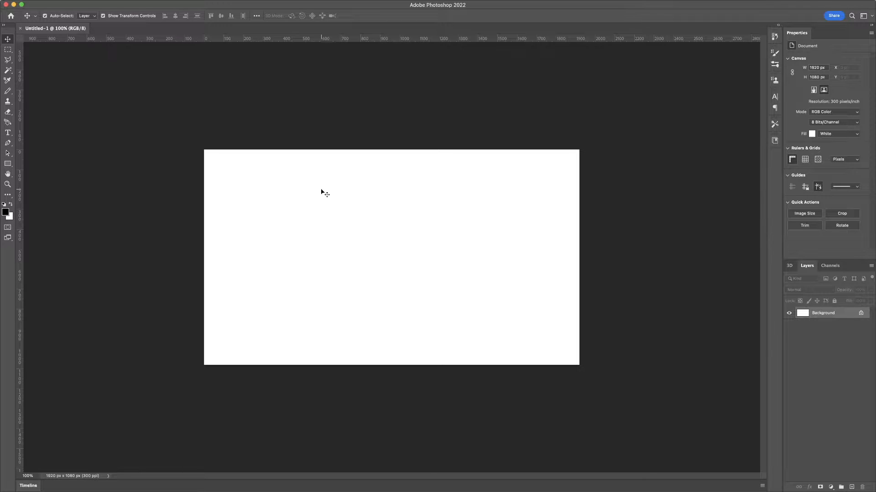
- Place an image file into the document as an embedded smart object
click(61, 0)
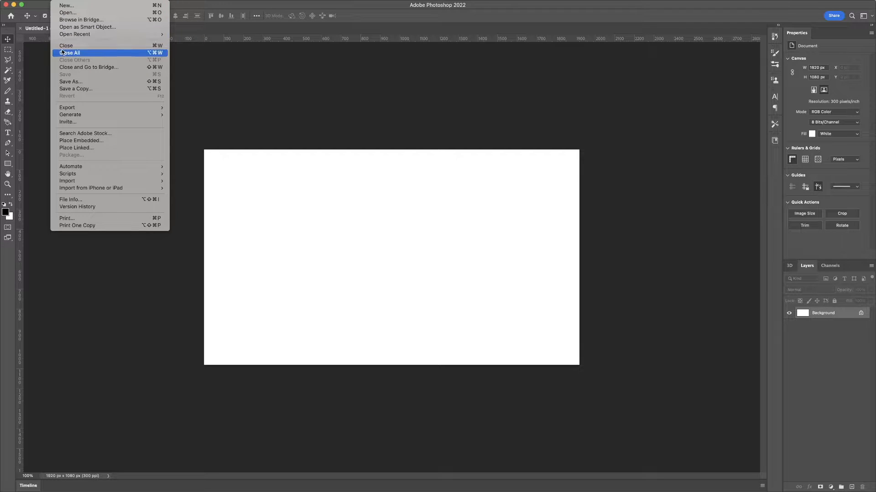
click(106, 141)
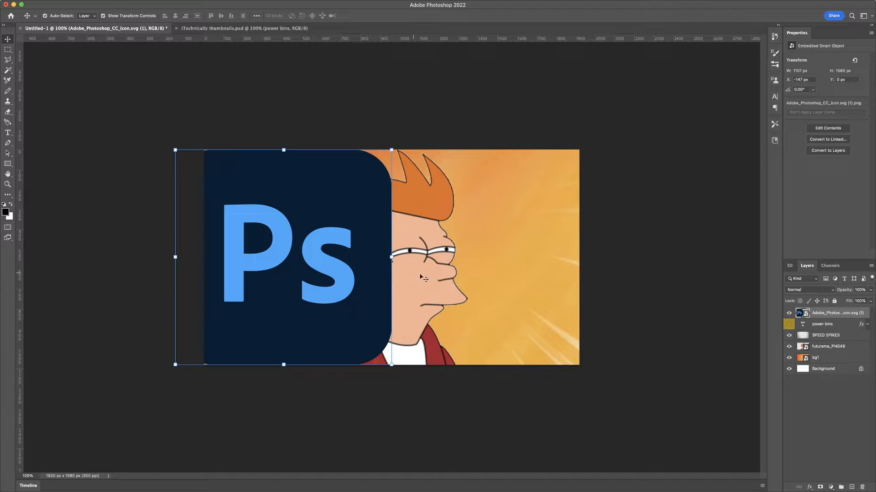
click(58, 4)
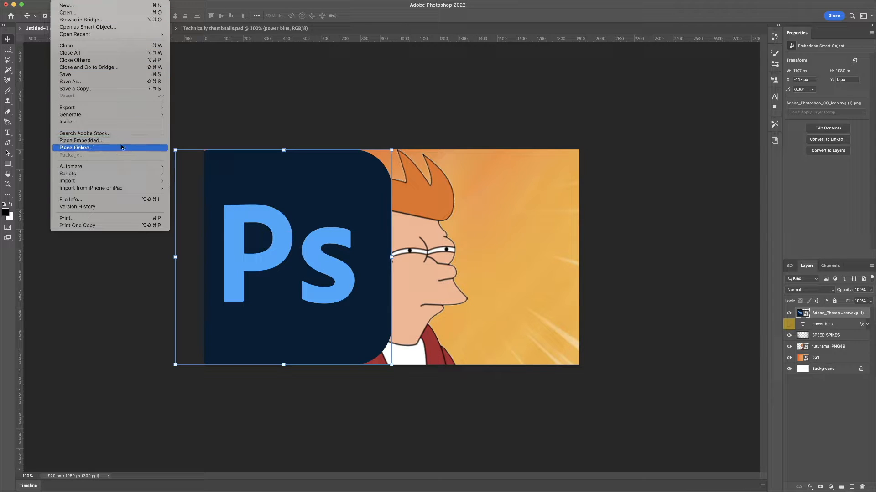
click(428, 214)
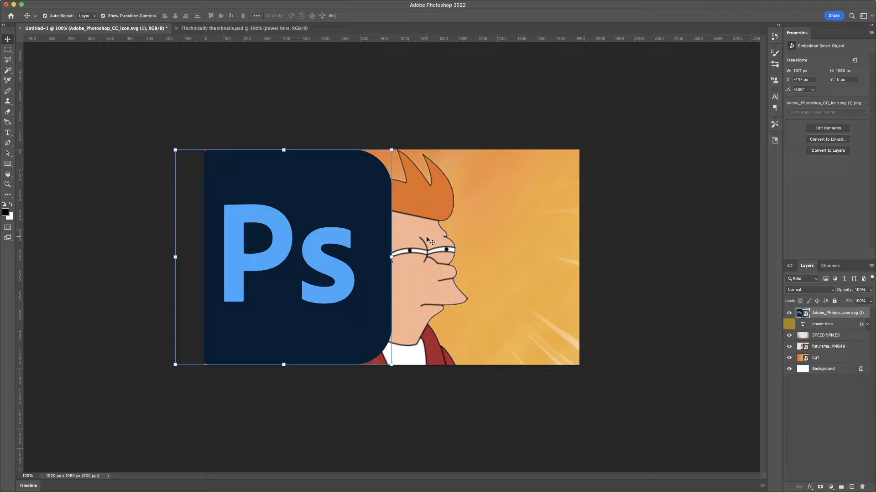
- Move the Fry cartoon layer to the canvas's right side and attempt a horizontal flip
drag(428, 240, 531, 237)
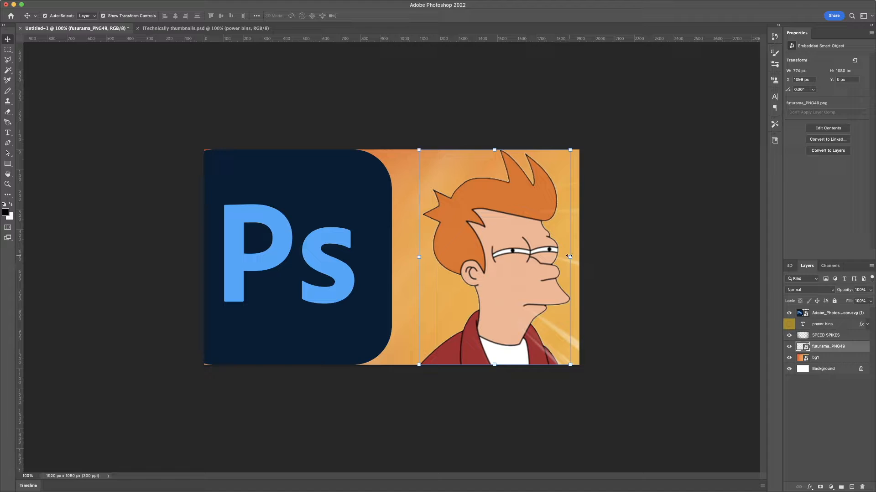
click(570, 257)
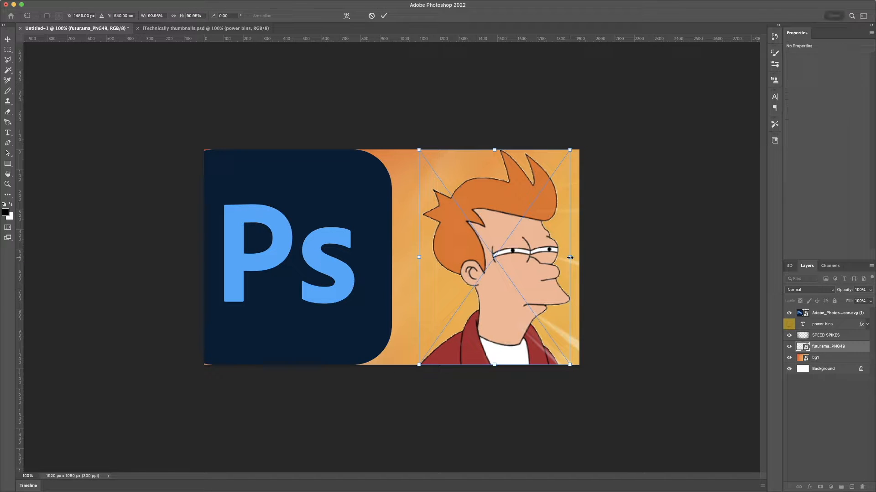
right_click(518, 255)
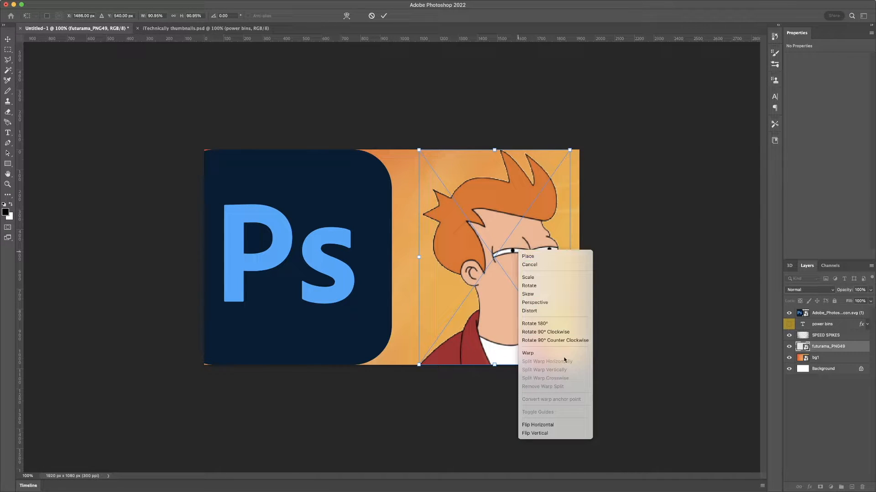
click(561, 425)
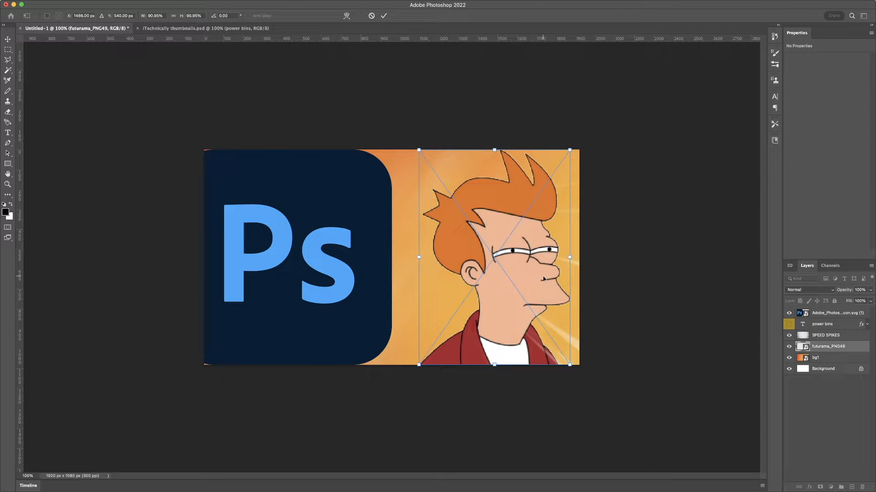
click(384, 15)
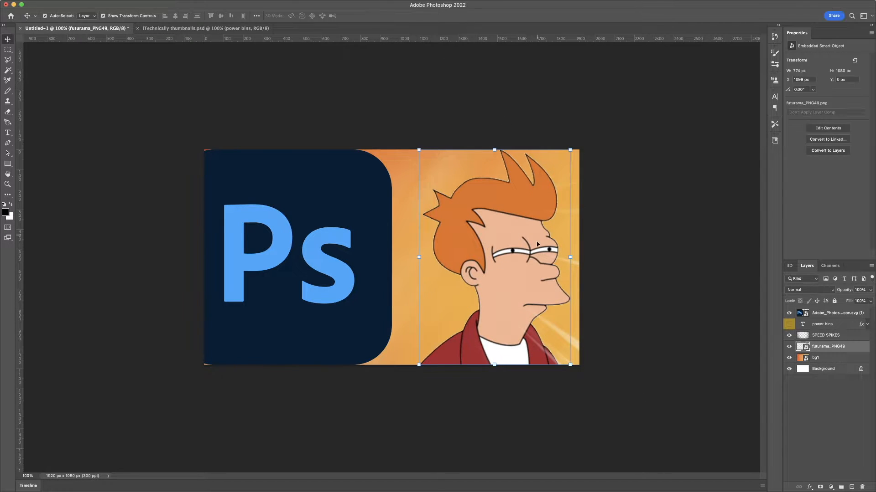
- Move the SPEED SPIKES layer to the top of the layer stack and lock it
click(540, 277)
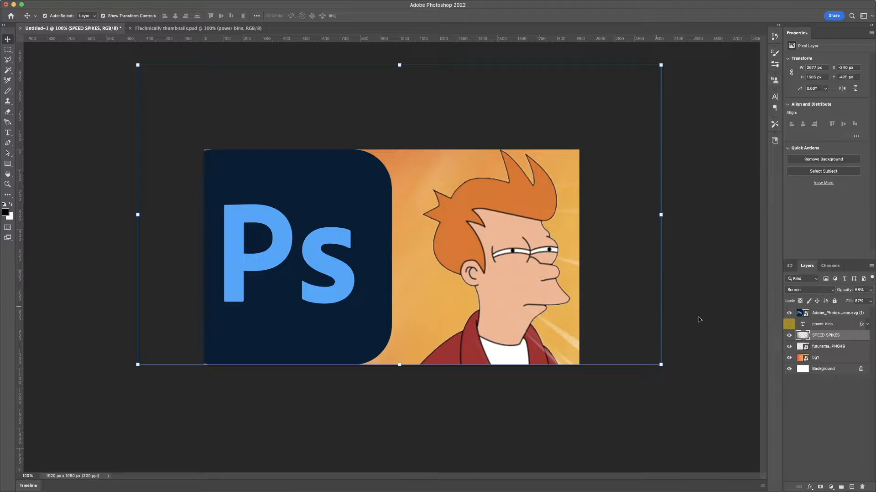
click(841, 346)
click(841, 336)
drag(841, 336, 839, 311)
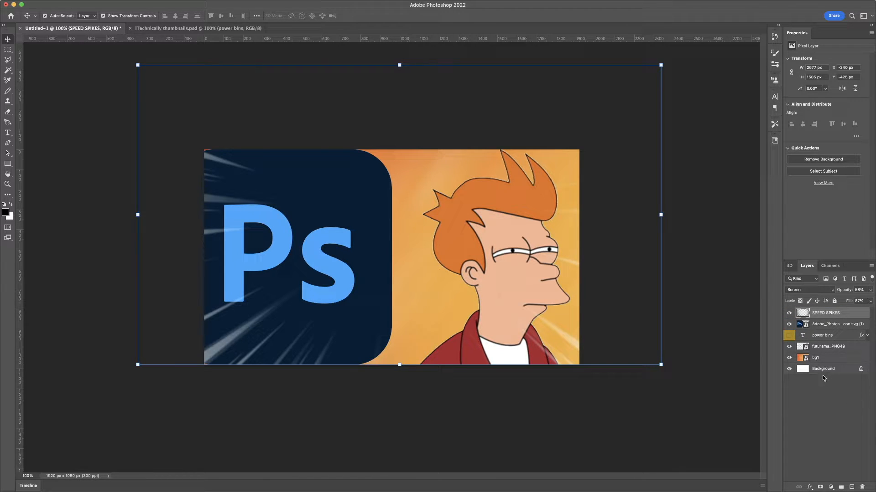
click(832, 302)
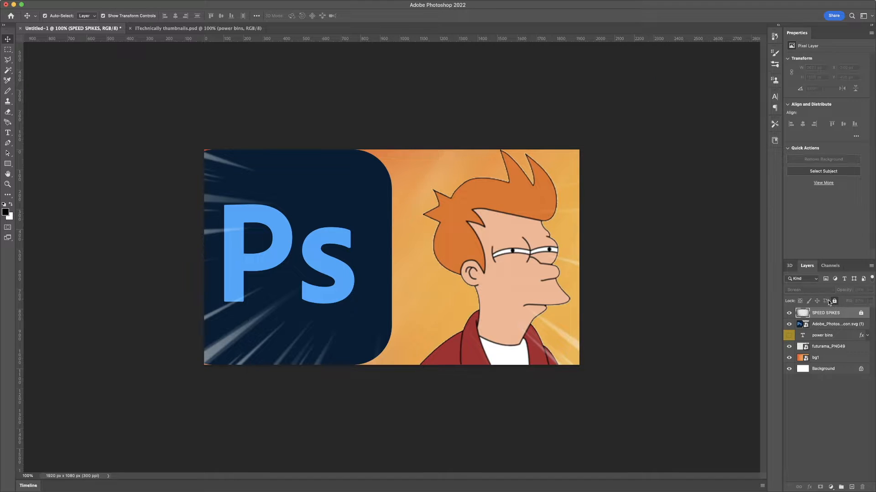
- Flip the Fry cartoon horizontally with Free Transform, nudge it slightly right, and commit
click(486, 238)
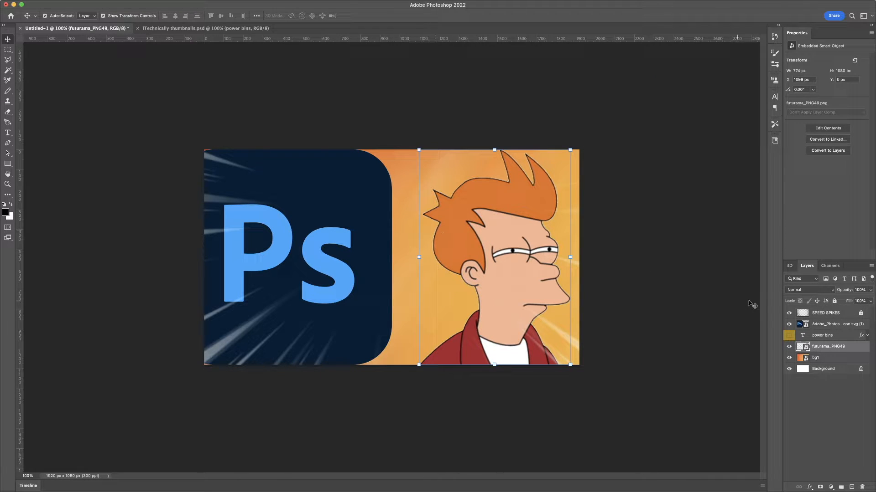
click(825, 312)
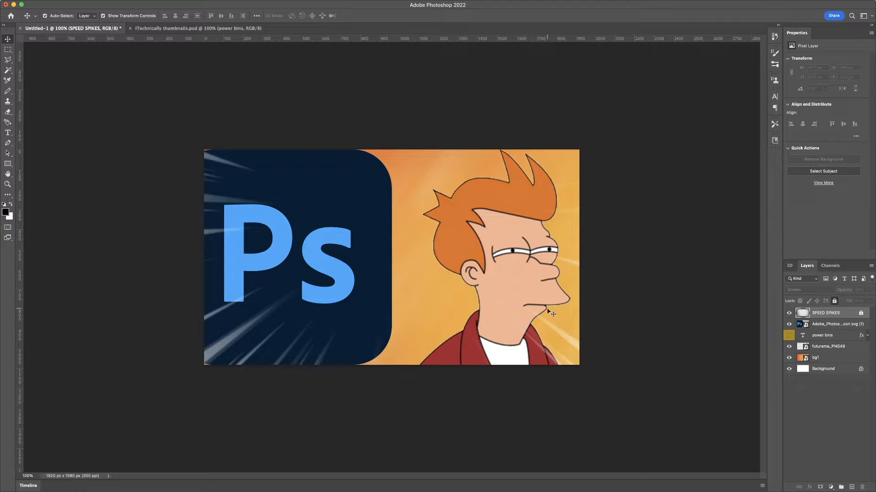
click(524, 289)
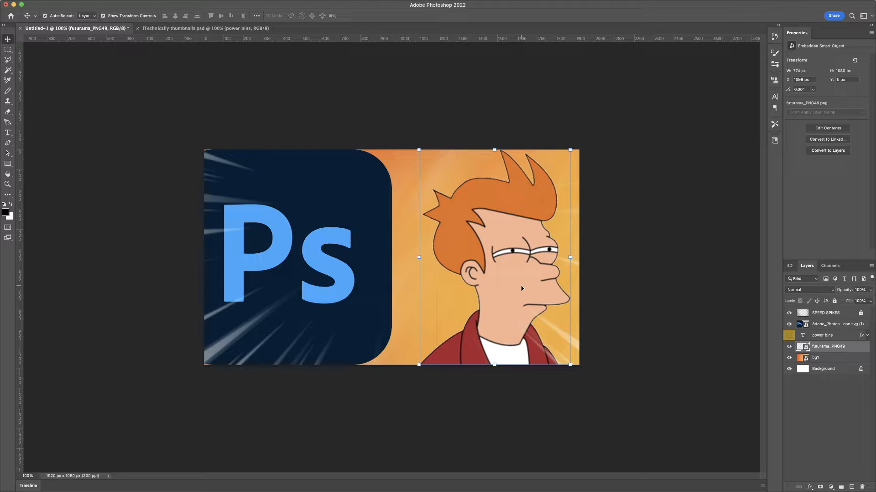
key(super)
key(super+t)
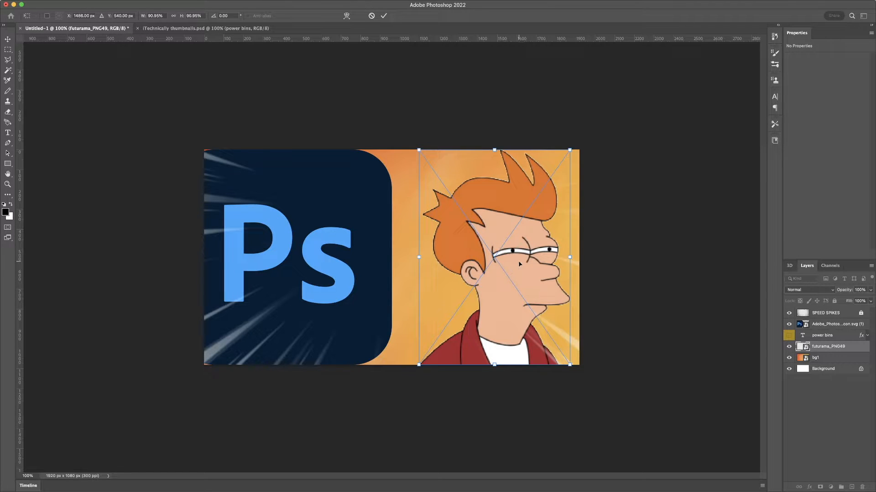
right_click(519, 264)
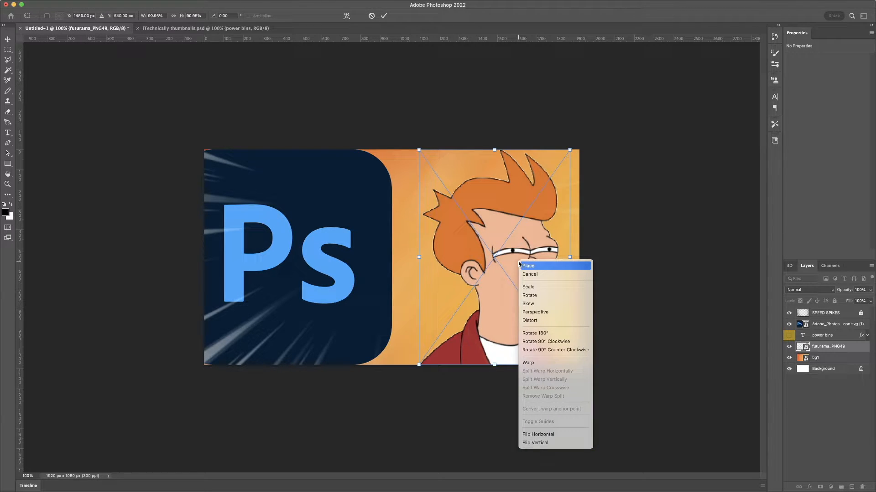
click(564, 439)
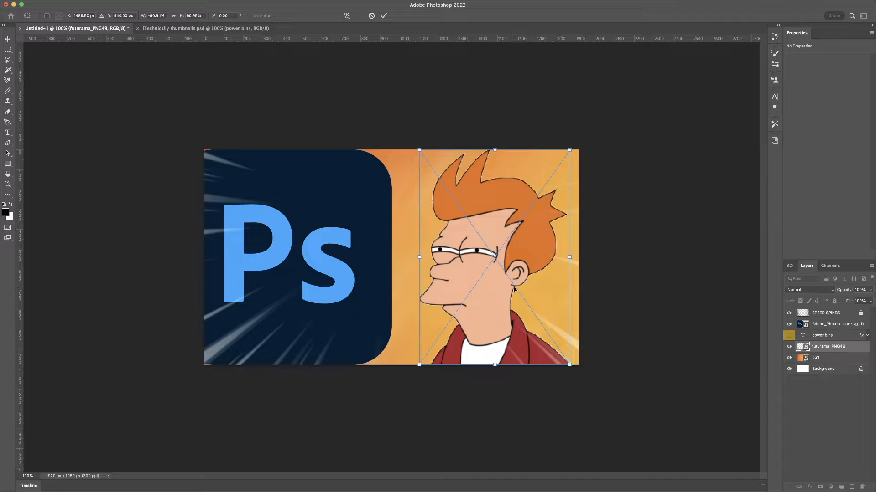
drag(495, 277, 501, 278)
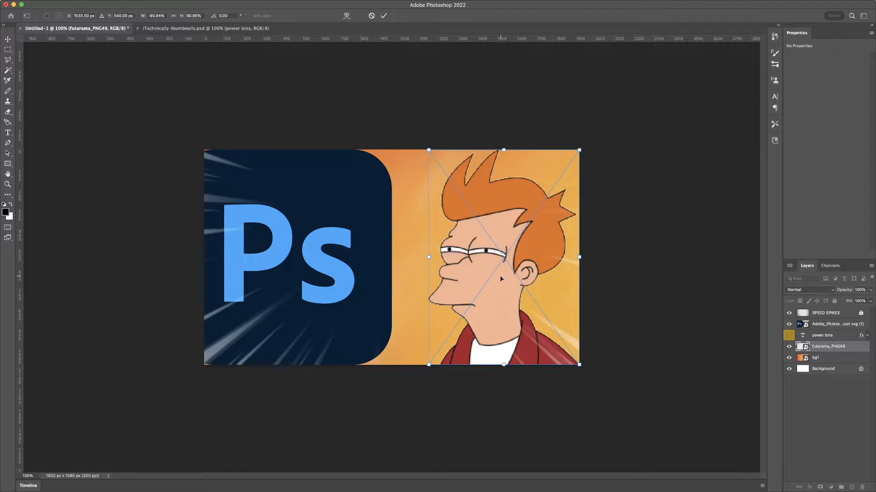
click(386, 18)
- Scale the Photoshop logo down to about 332 px wide and move it into the lower-left corner
click(356, 200)
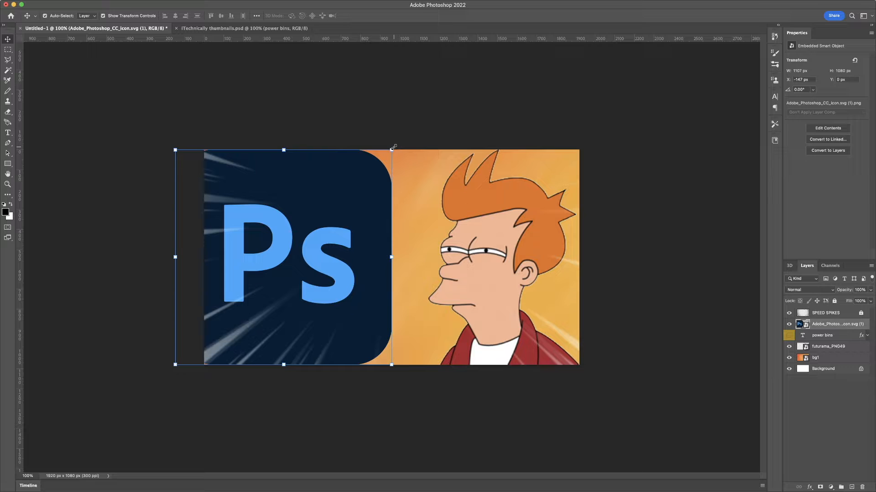
click(392, 148)
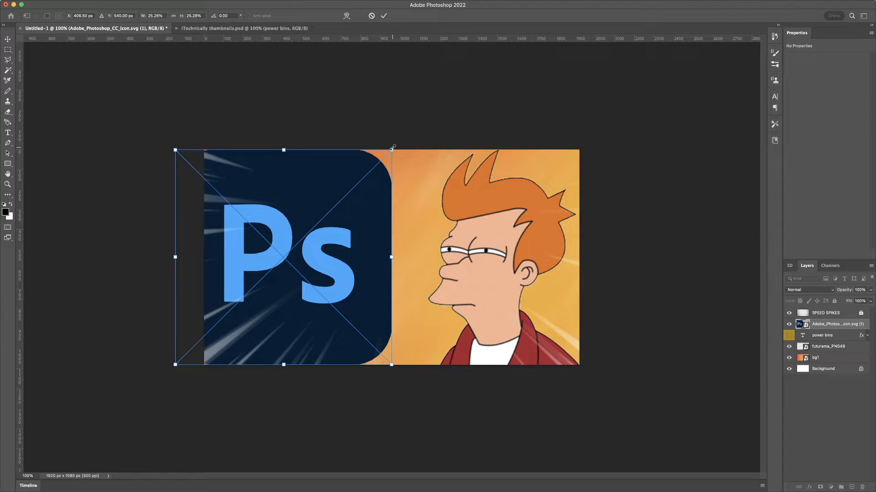
drag(392, 148, 273, 249)
drag(243, 276, 264, 302)
click(385, 16)
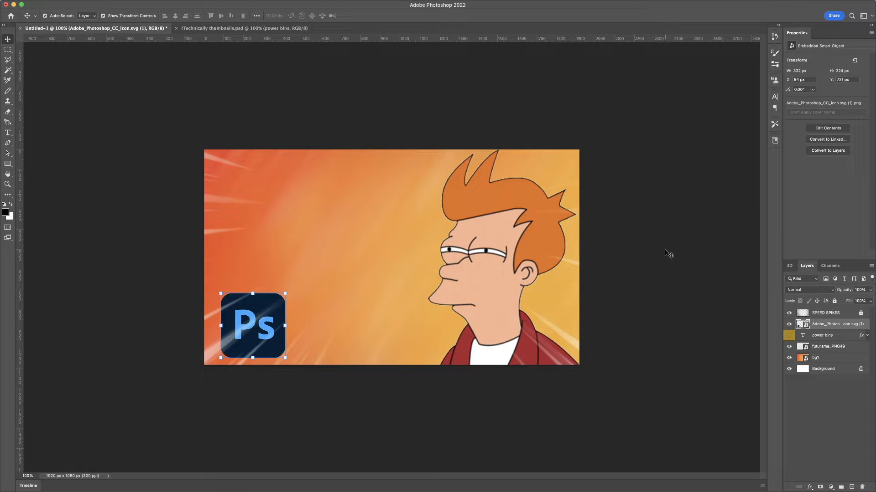
- Move the power bins text layer above the Photoshop logo layer
click(841, 337)
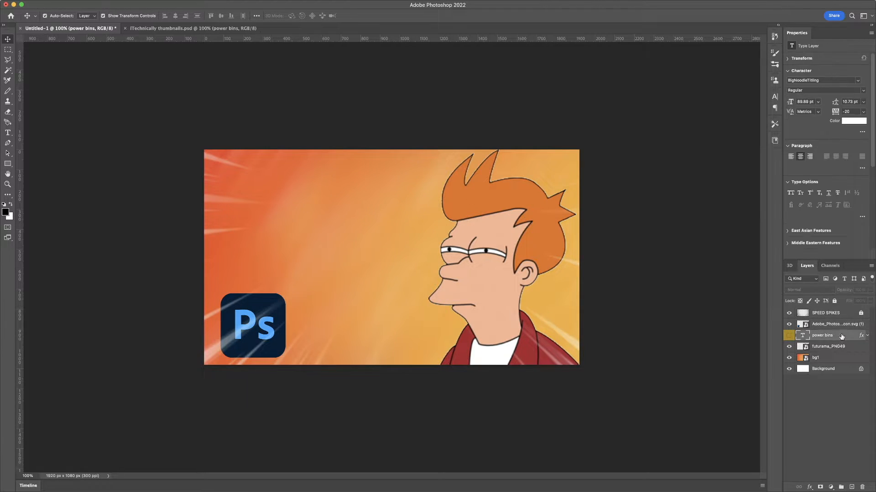
drag(842, 336, 836, 324)
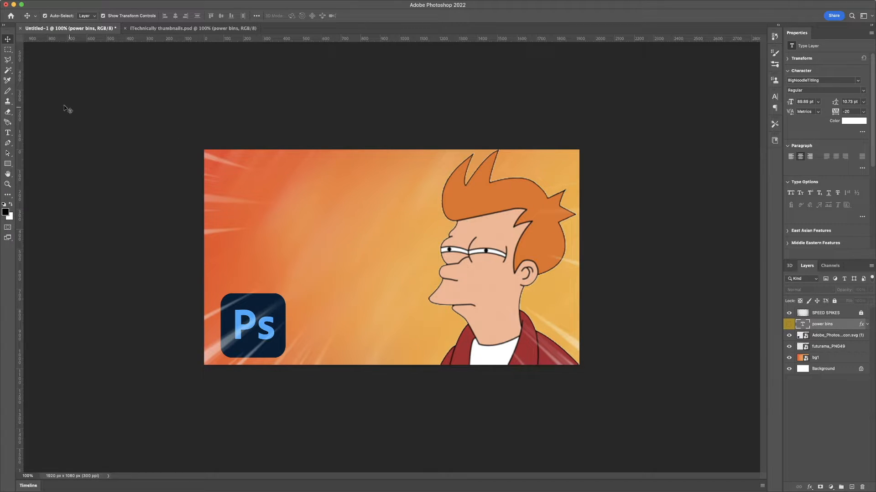
click(8, 133)
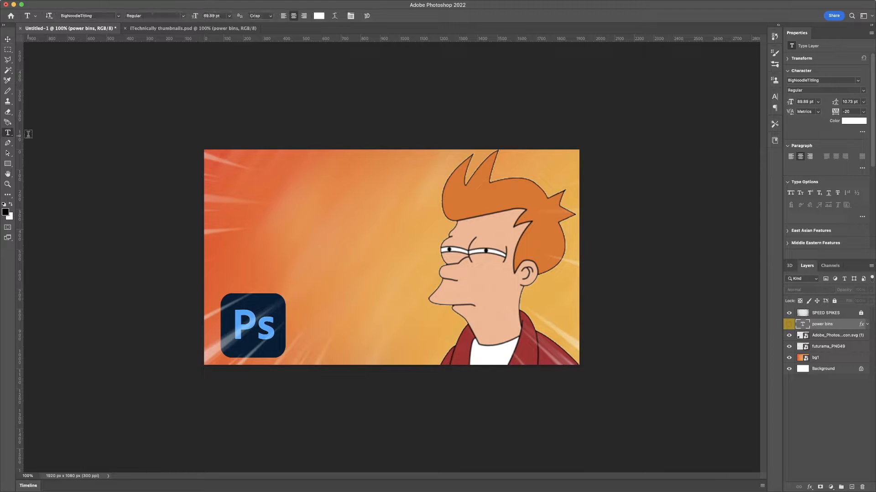
click(299, 225)
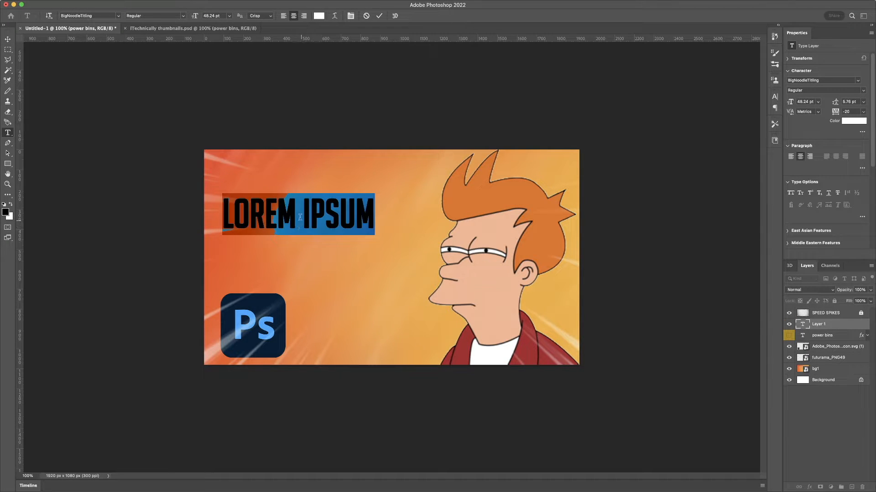
text(DDF)
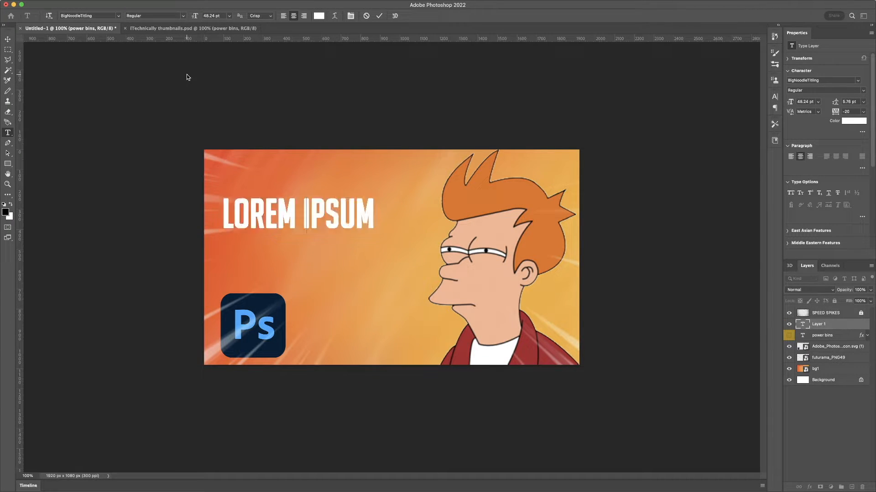
text(GG)
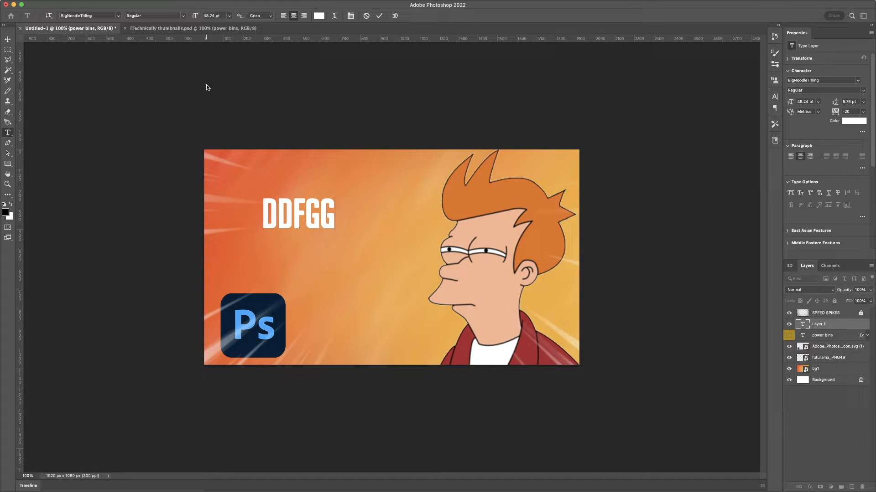
key(Escape)
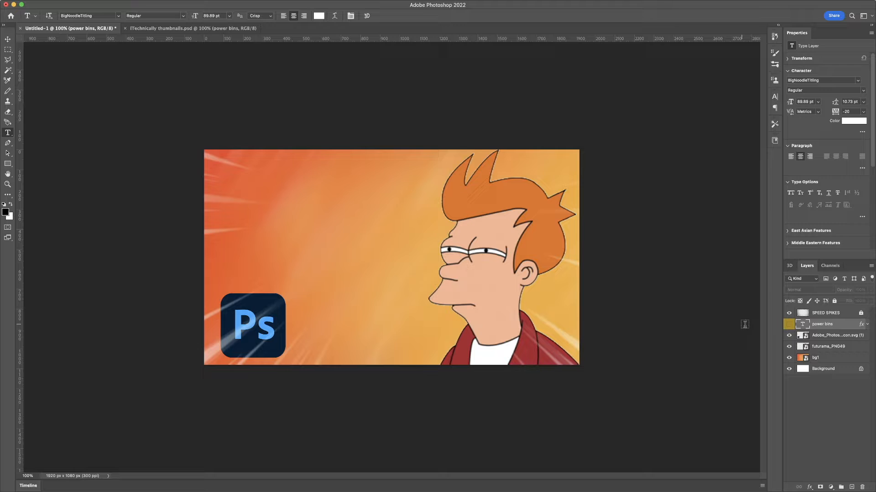
- Make the power bins text layer visible
click(789, 325)
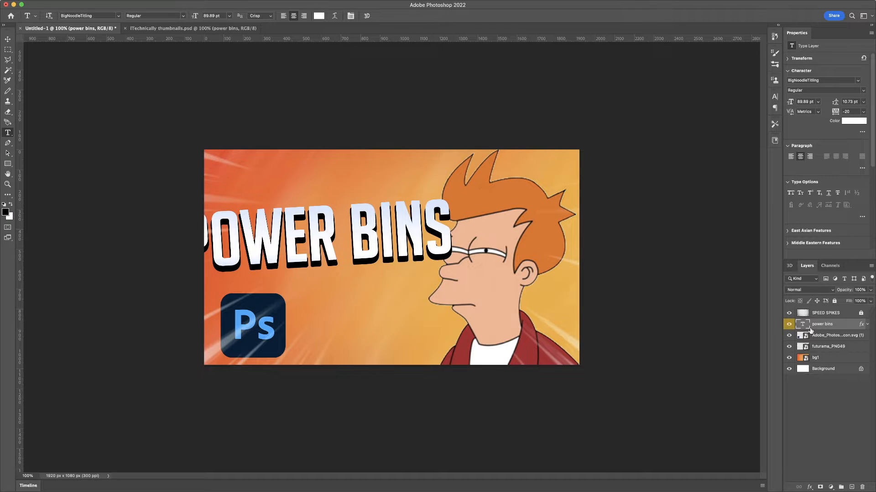
- Inspect the power bins text layer's gradient overlay, gradient colours and drop shadow settings without changing them
double_click(845, 327)
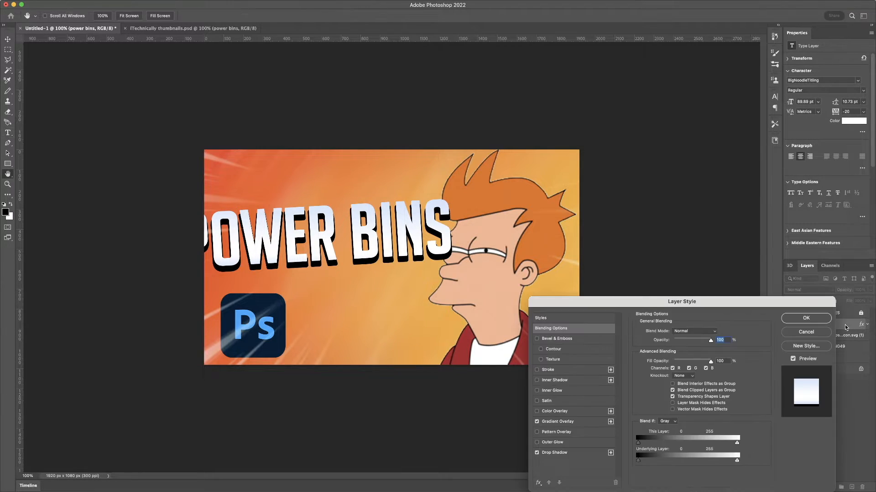
click(576, 424)
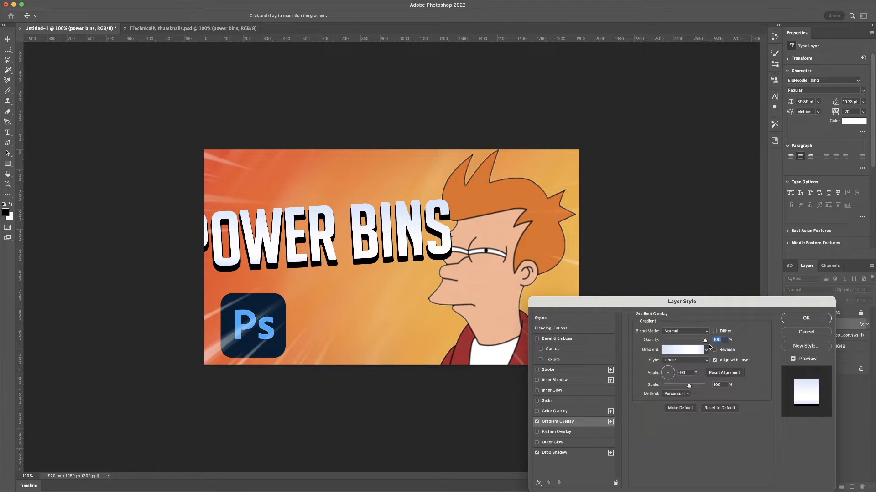
click(682, 350)
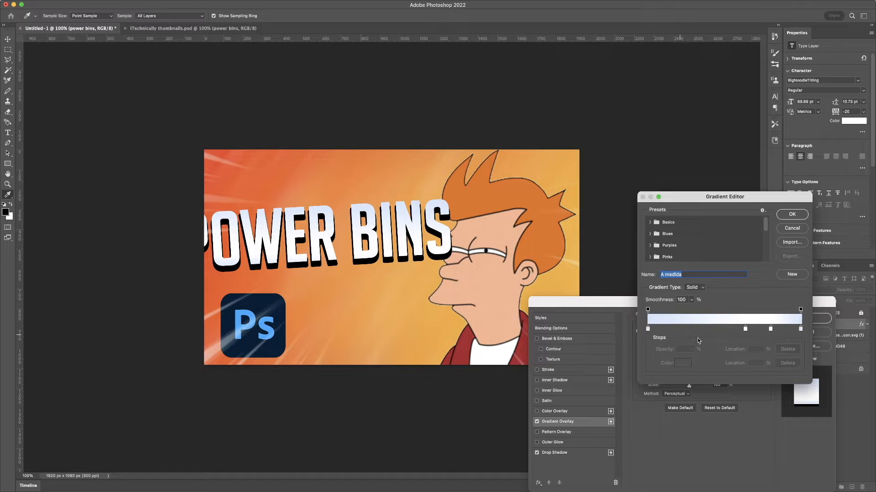
click(792, 229)
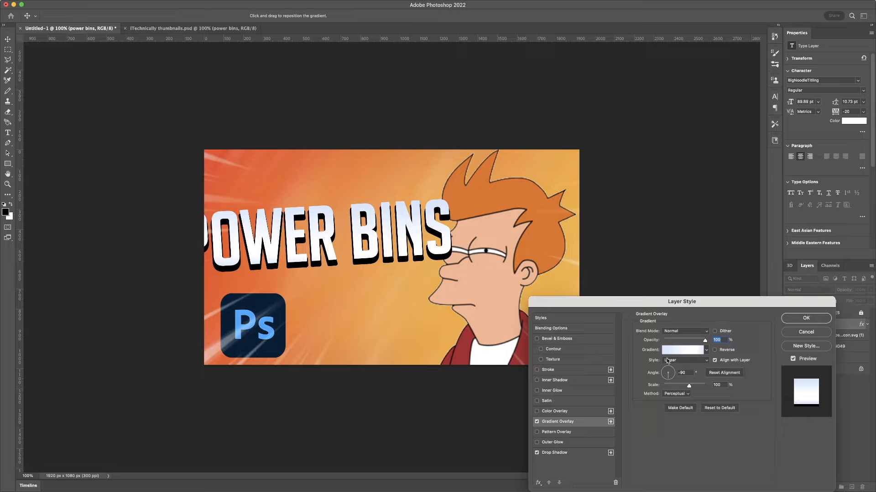
click(566, 455)
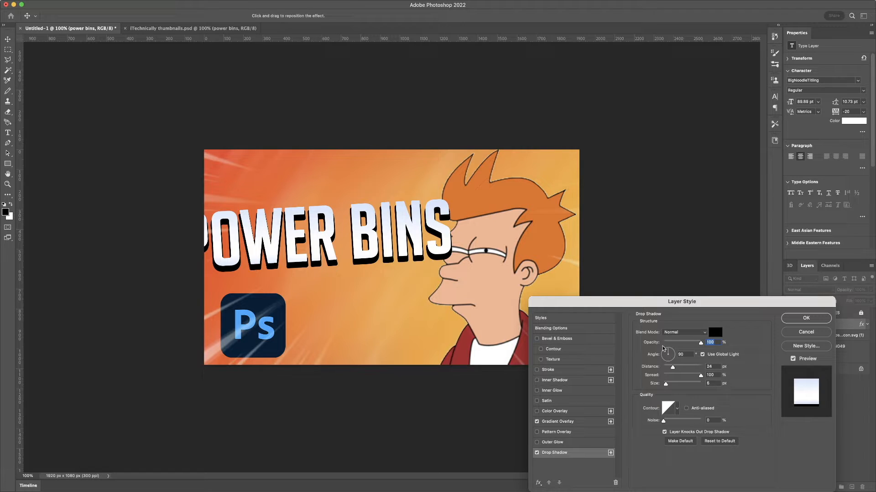
click(816, 333)
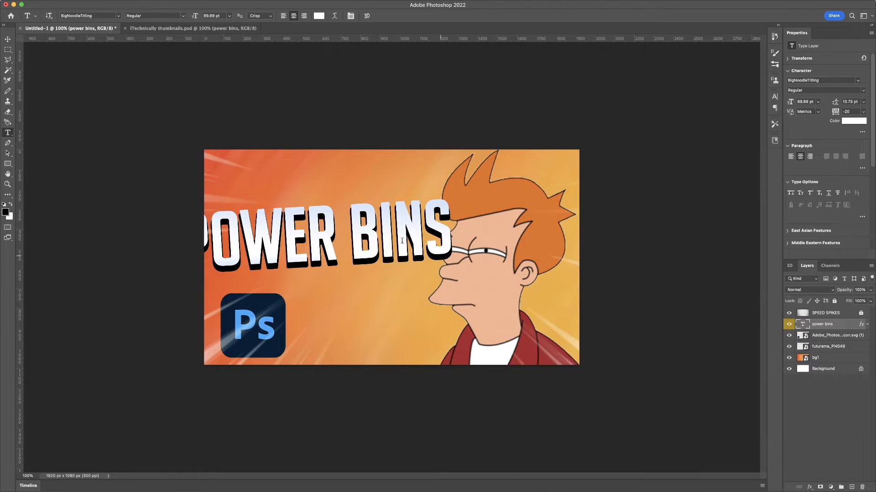
- Replace the power bins title text with BEST and commit the edit
click(388, 240)
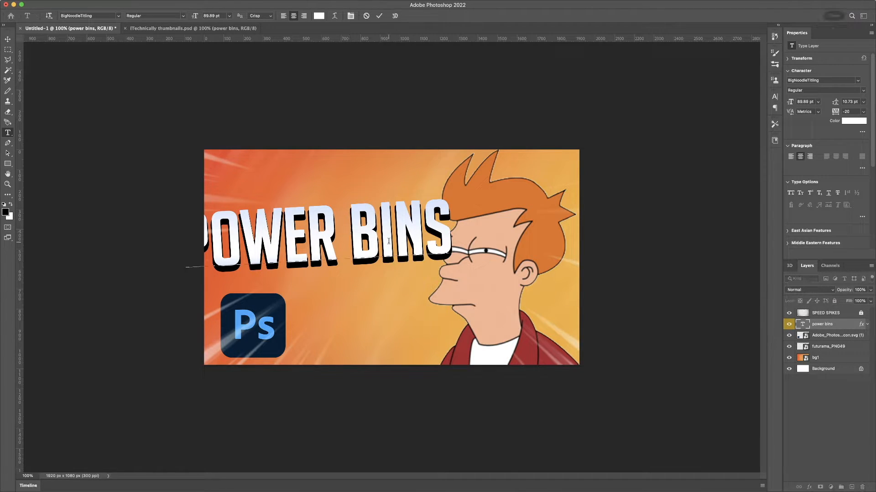
drag(435, 226, 109, 237)
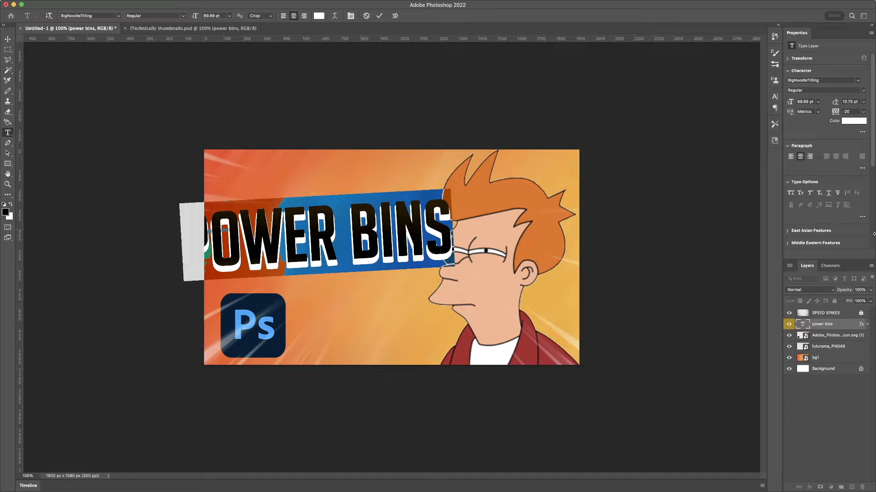
text(B)
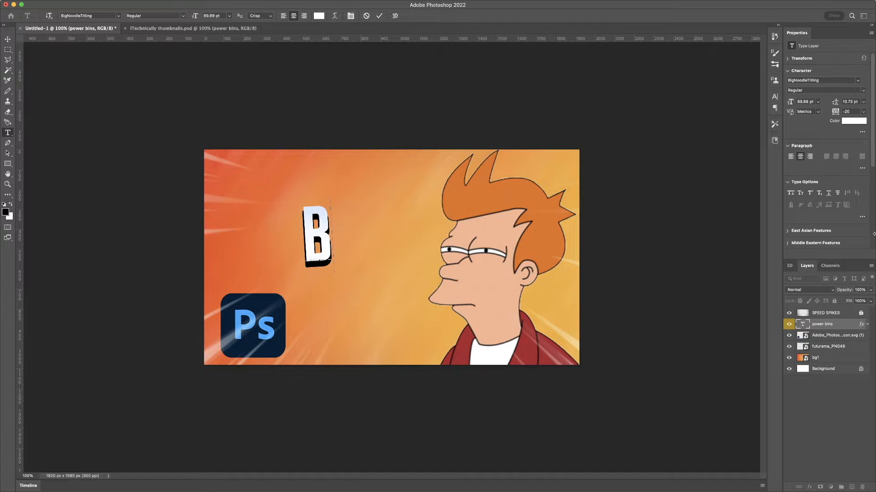
text(EST)
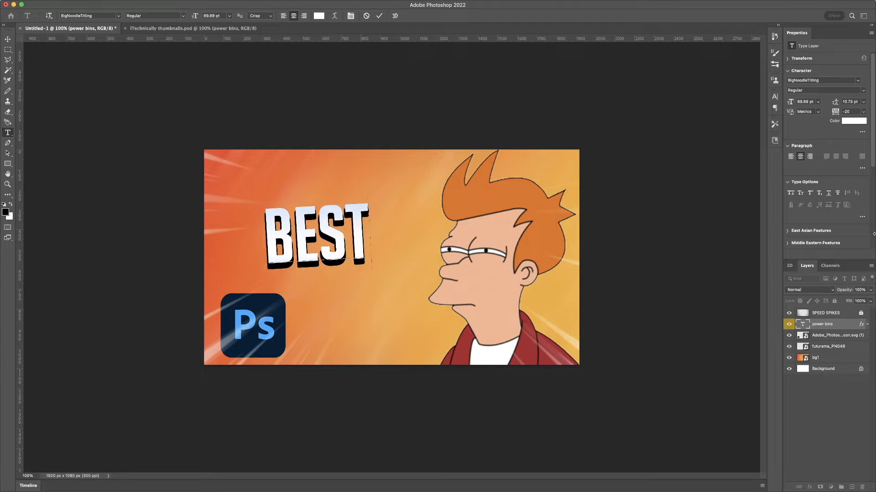
click(379, 16)
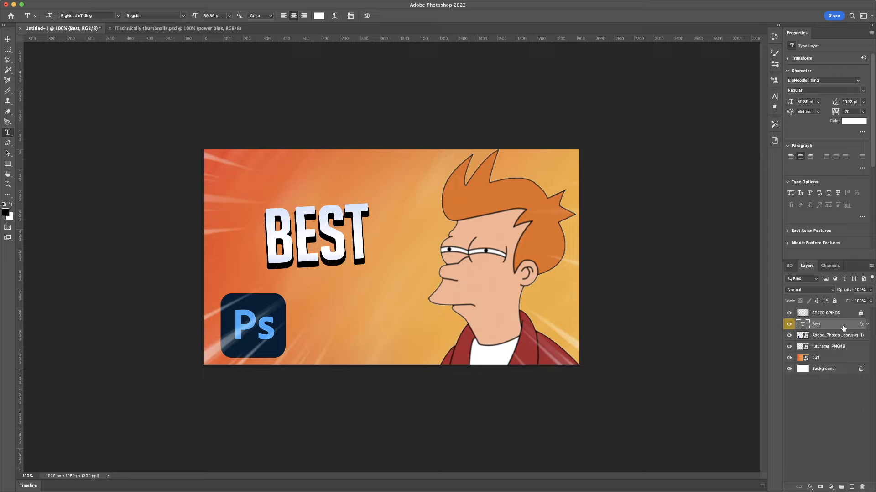
- Duplicate the Best text layer and move the copy down below the original
key(super+j)
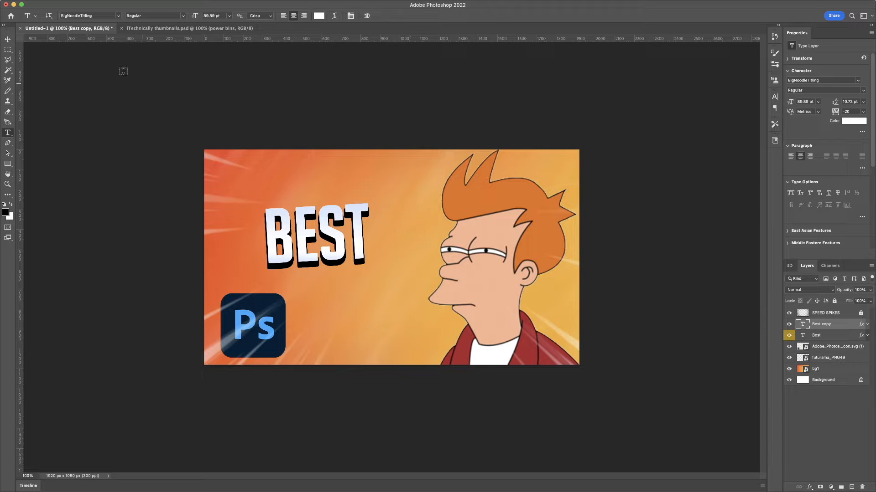
click(8, 41)
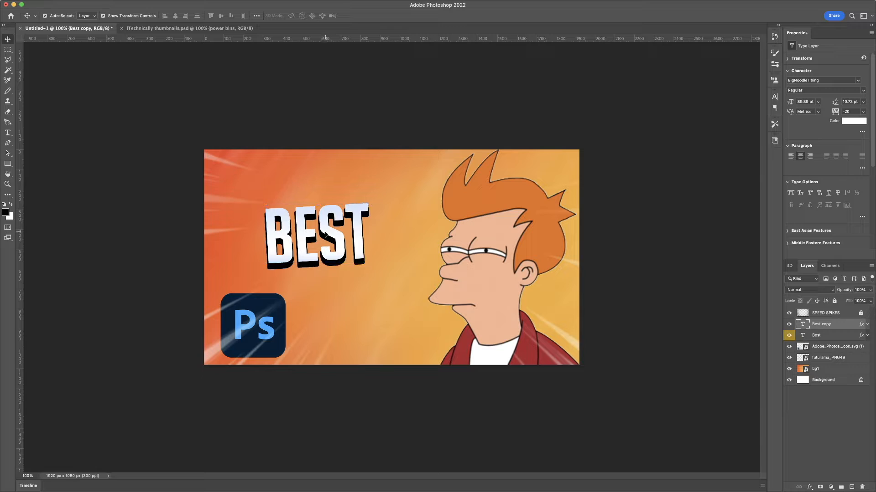
drag(322, 232, 328, 301)
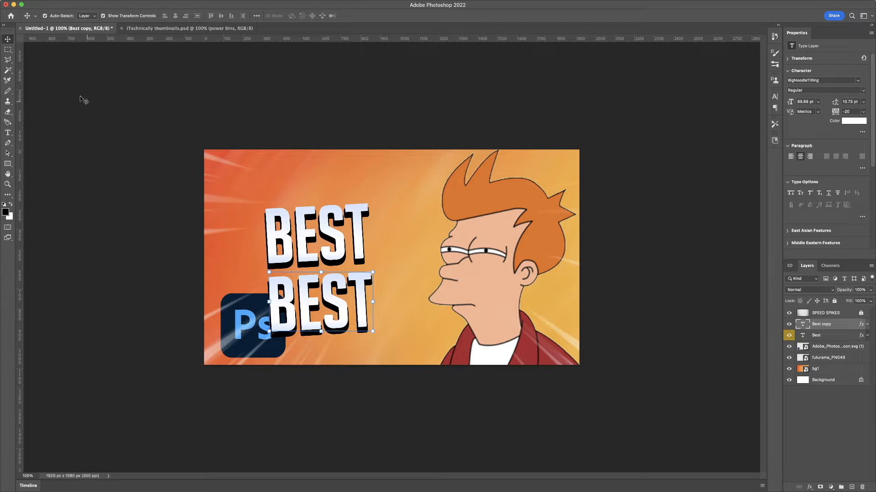
- Change the duplicated text layer's words to THUMBNAIL
click(8, 133)
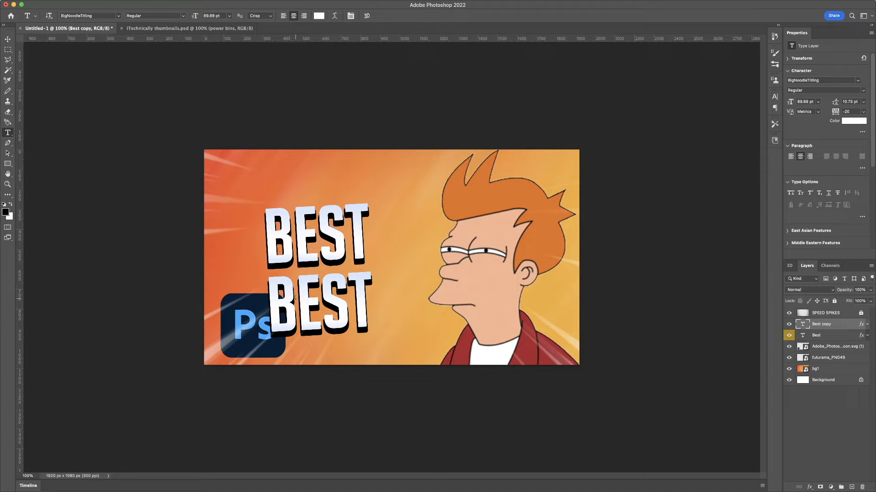
click(324, 299)
key(super+a)
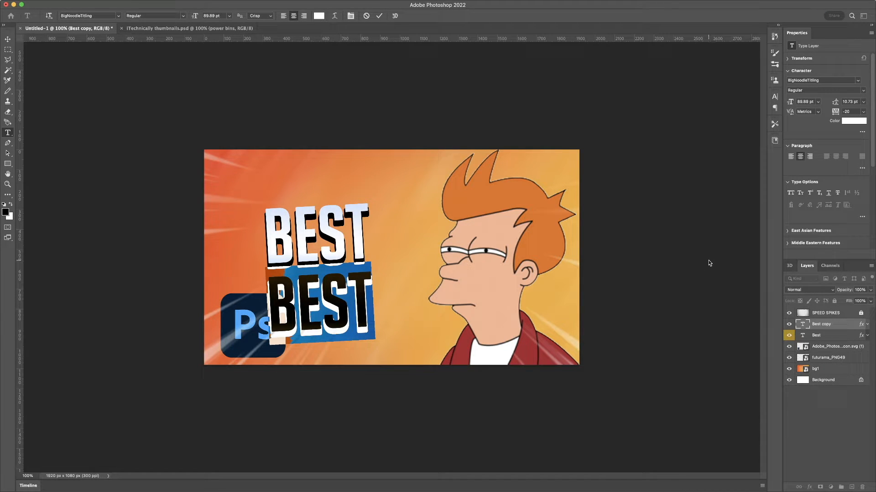
text(THUMBNAIL)
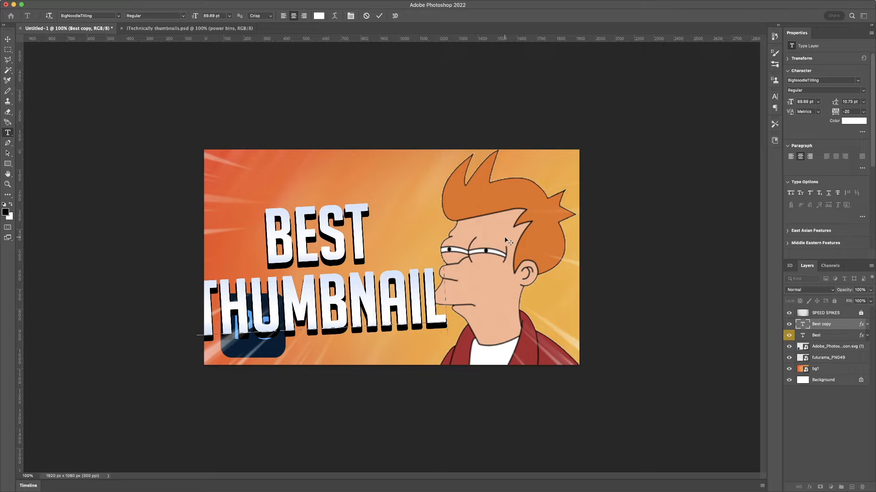
click(844, 336)
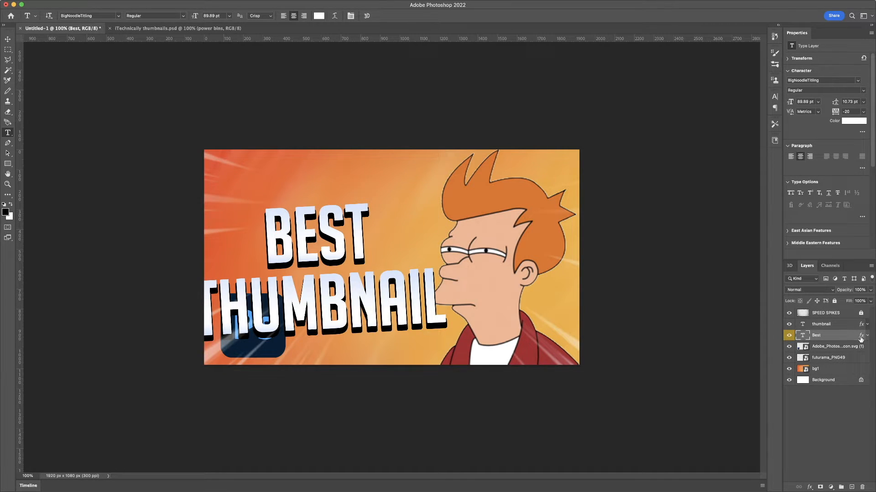
- Select both the thumbnail and Best text layers together
click(835, 326)
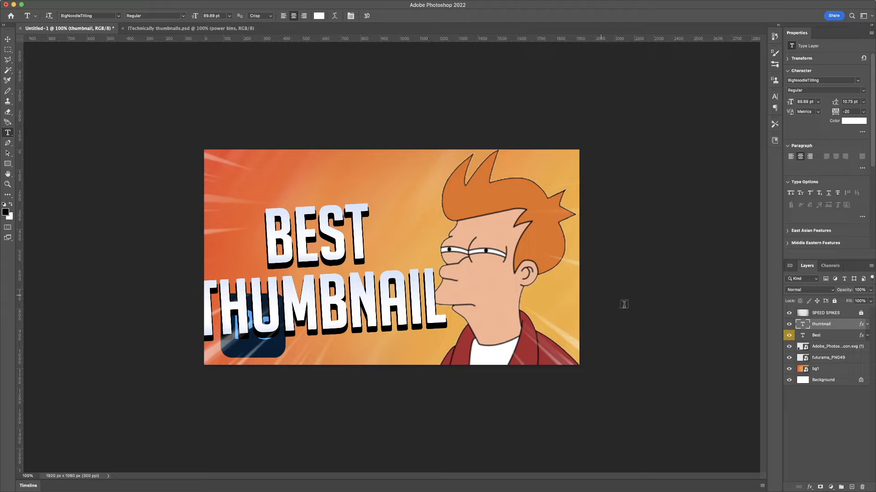
right_click(836, 328)
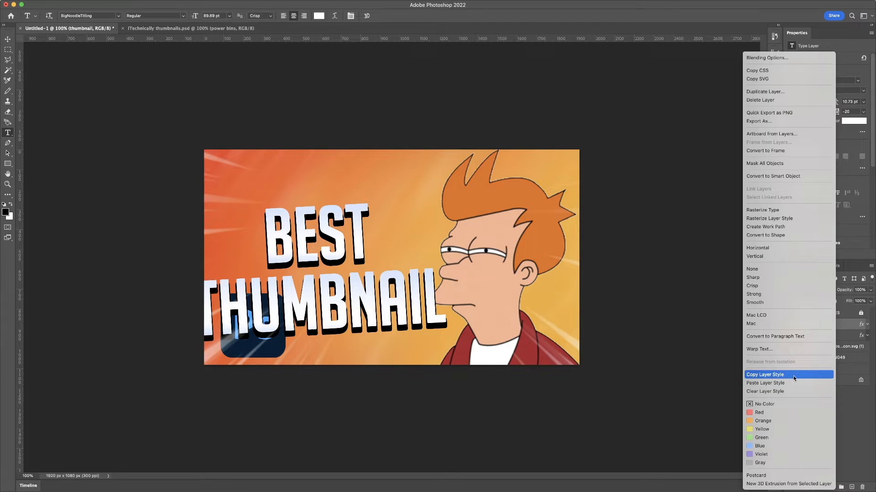
click(845, 328)
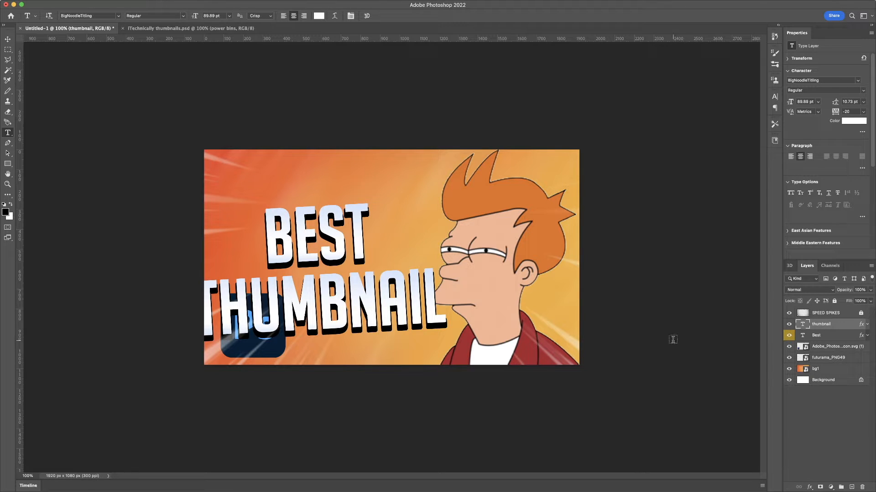
shift+click(830, 338)
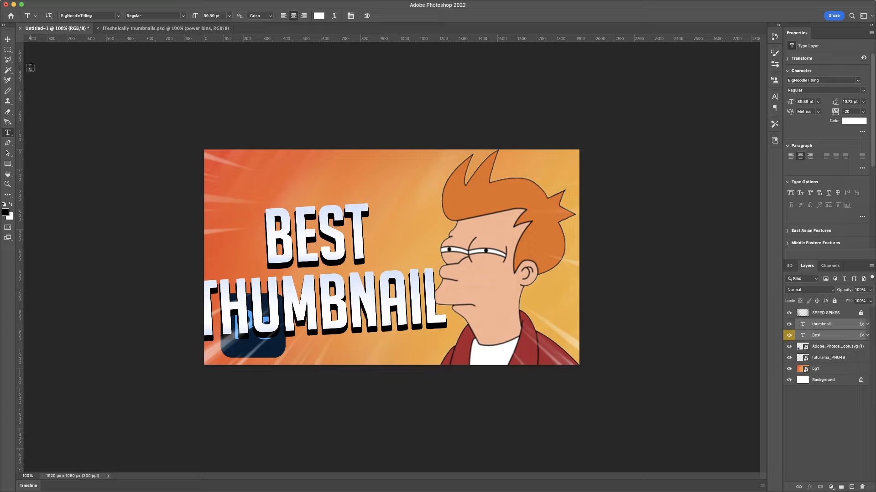
- Scale both title layers to about 96% and shift them up and slightly right, then commit
click(7, 40)
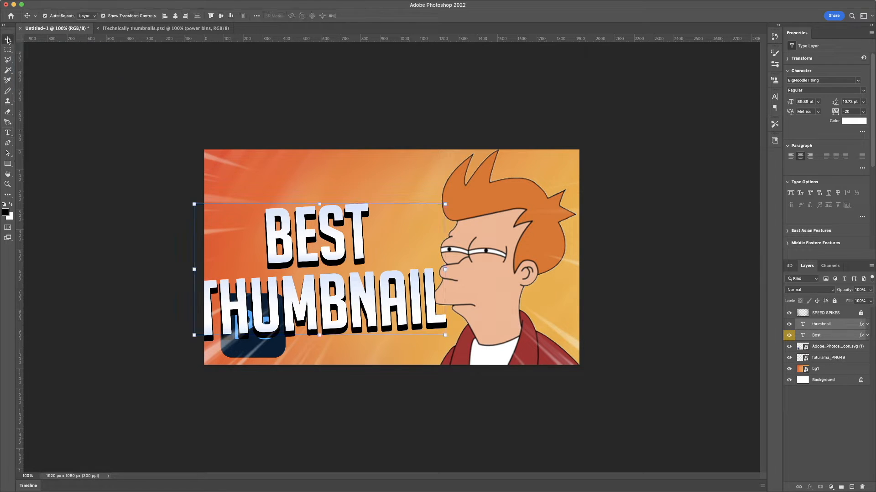
click(194, 270)
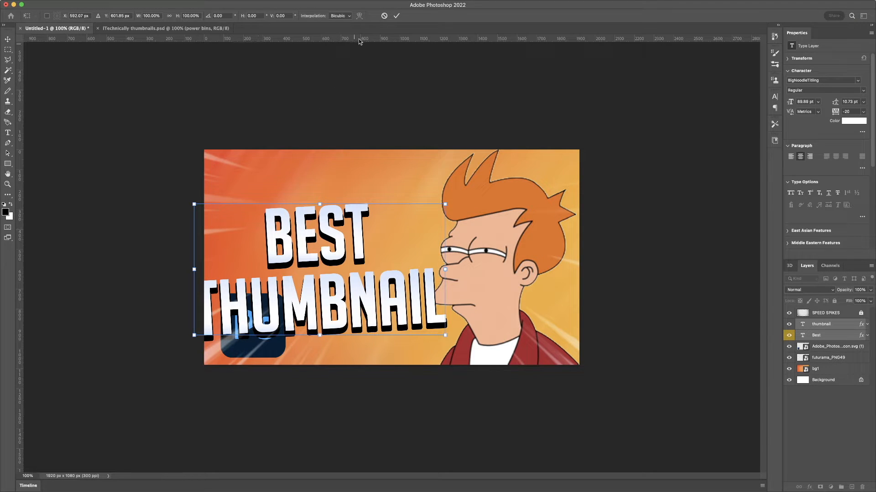
click(385, 16)
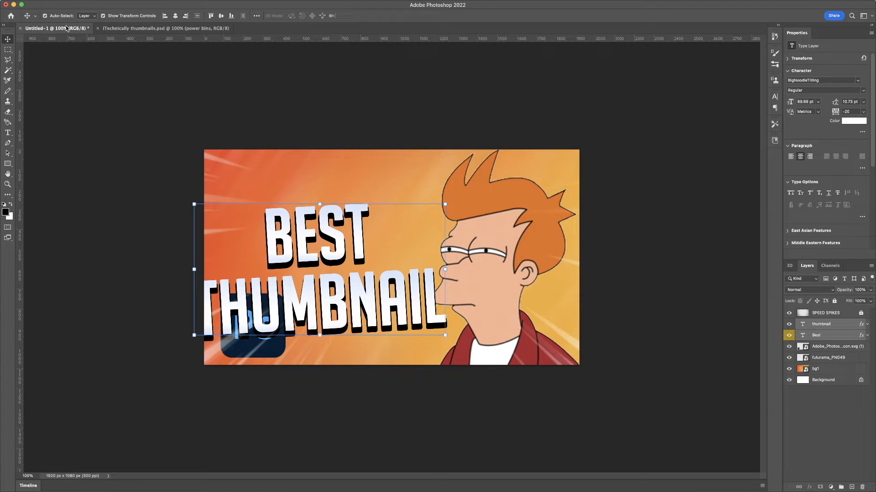
click(103, 16)
click(194, 269)
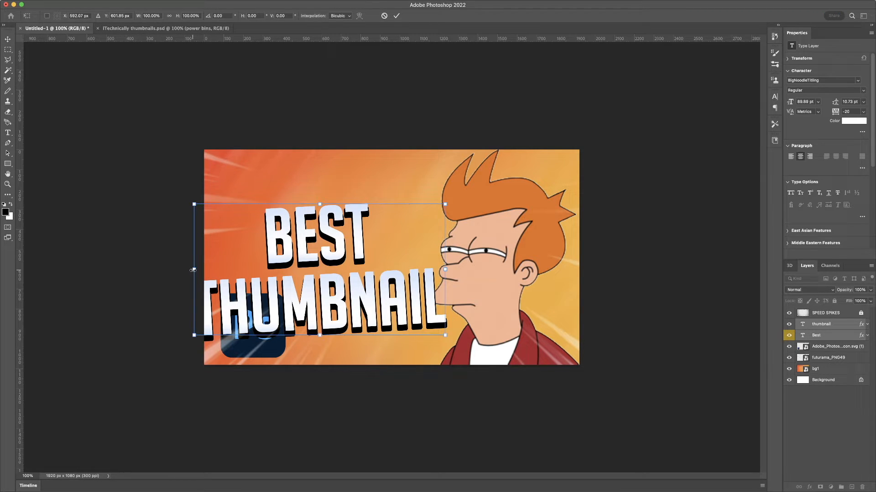
drag(193, 269, 212, 269)
drag(319, 260, 316, 224)
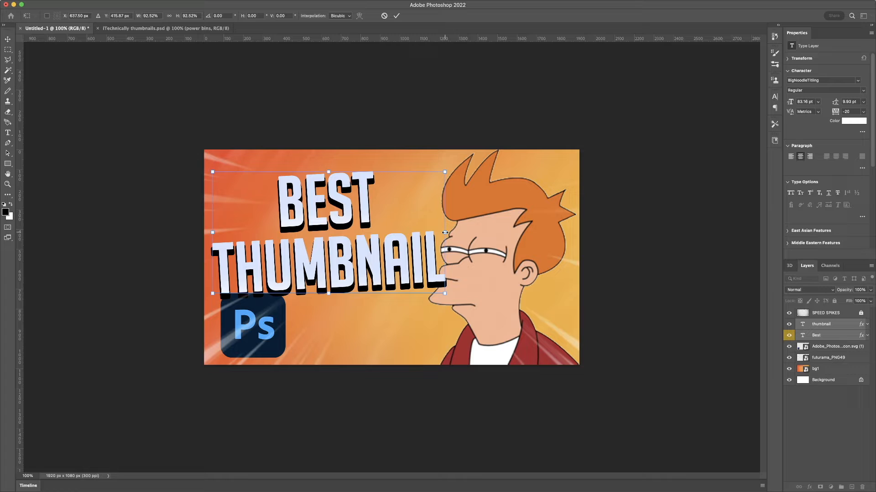
drag(444, 233, 452, 233)
drag(366, 224, 367, 219)
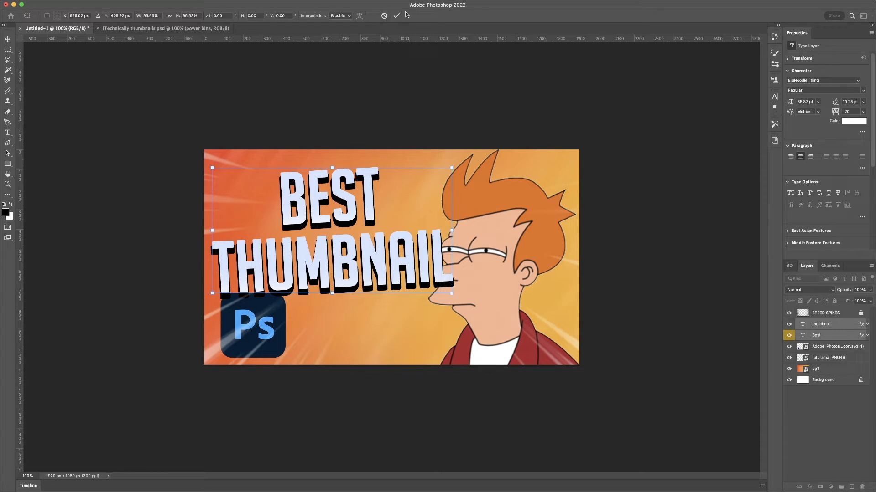
drag(373, 214, 374, 211)
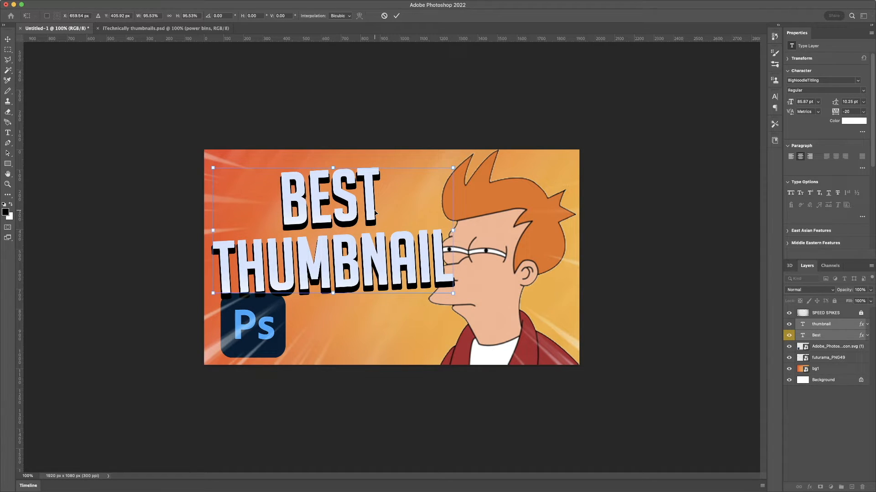
click(396, 15)
- Move the Photoshop logo to the right and rotate it about -1.1°, then commit
click(267, 321)
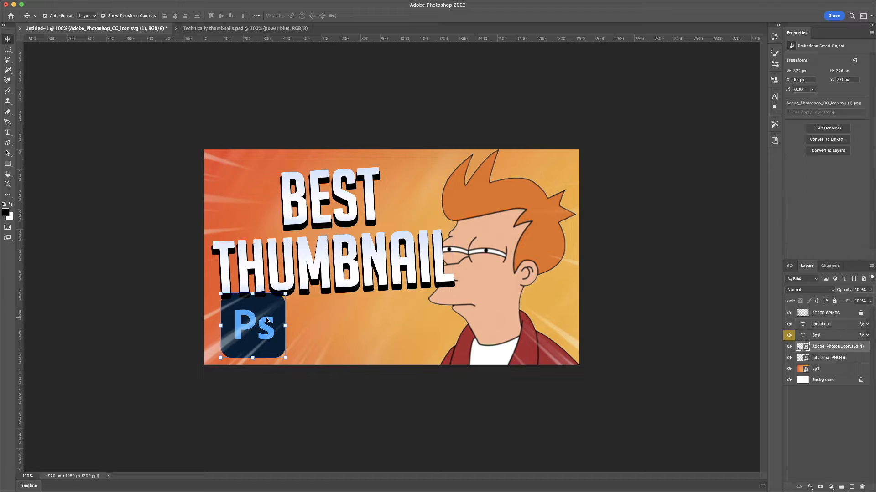
drag(268, 321, 275, 326)
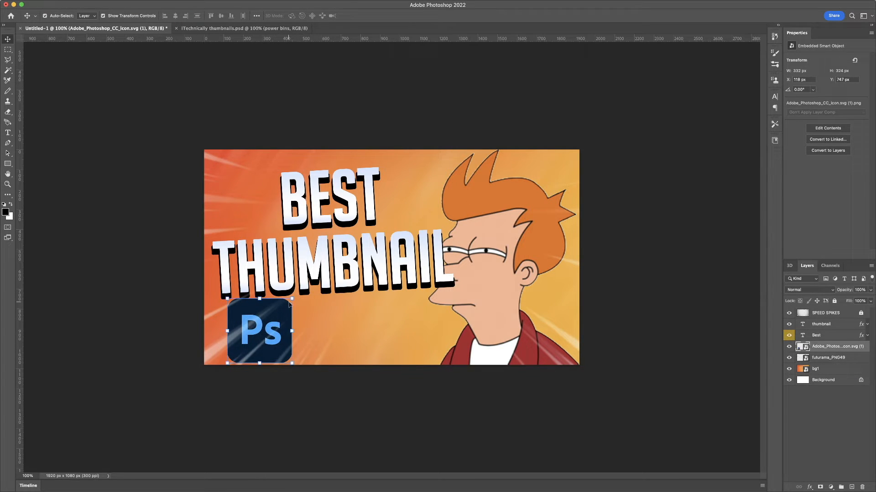
click(291, 300)
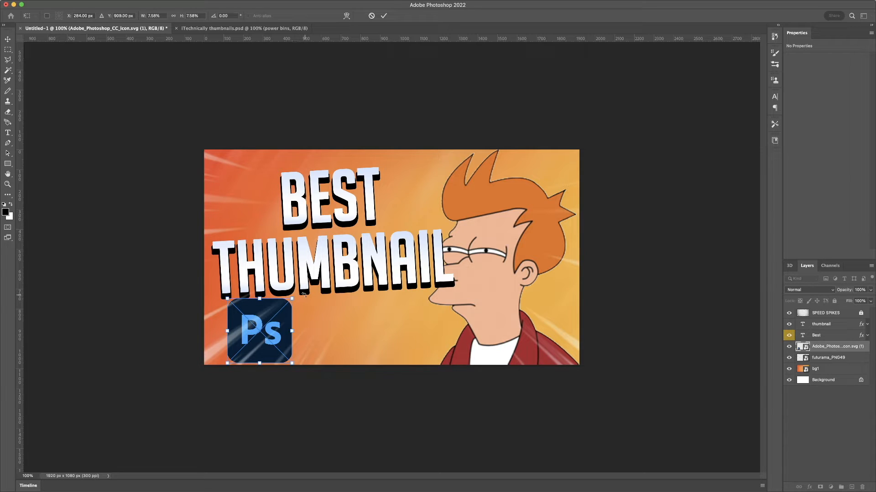
drag(304, 294, 332, 300)
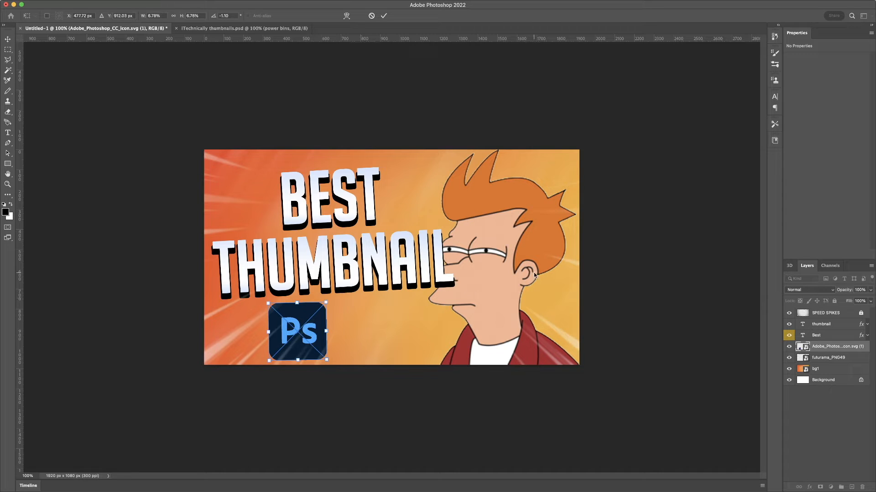
click(383, 15)
- Move the Fry cartoon right to an X position of about 1227 px
click(494, 266)
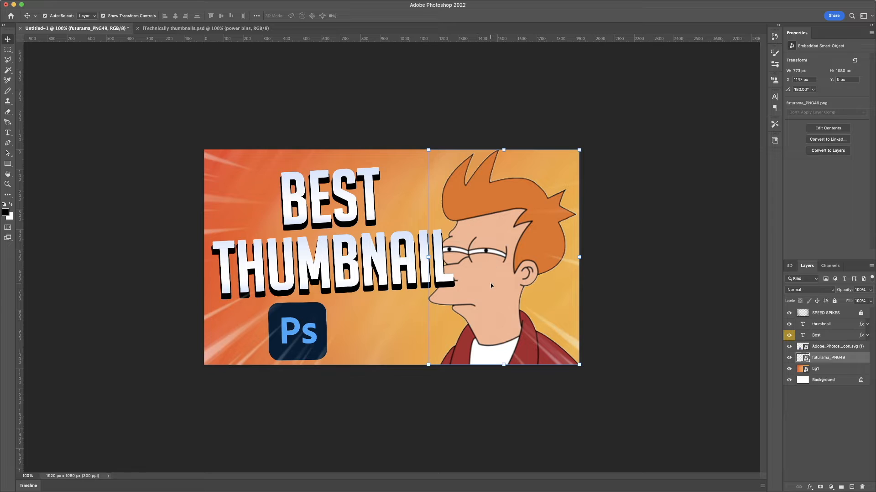
drag(489, 284, 505, 284)
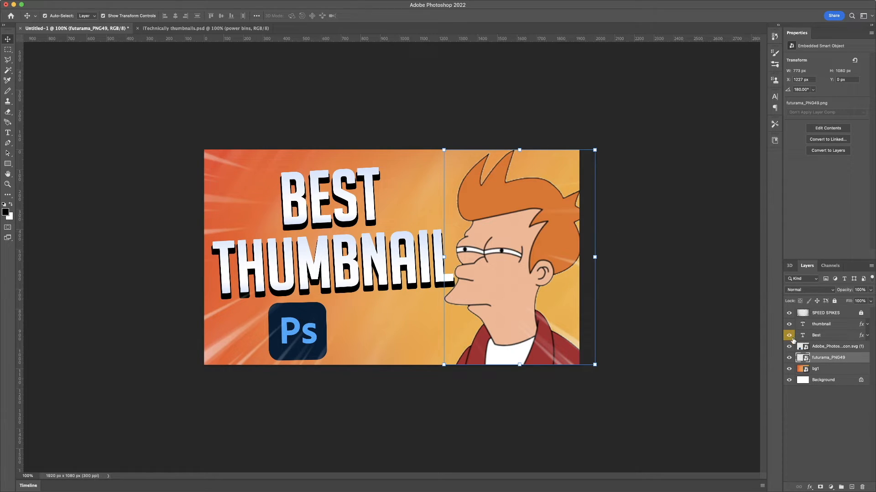
- Add an outer glow to the Fry cartoon layer with 63% opacity, then deselect
double_click(859, 358)
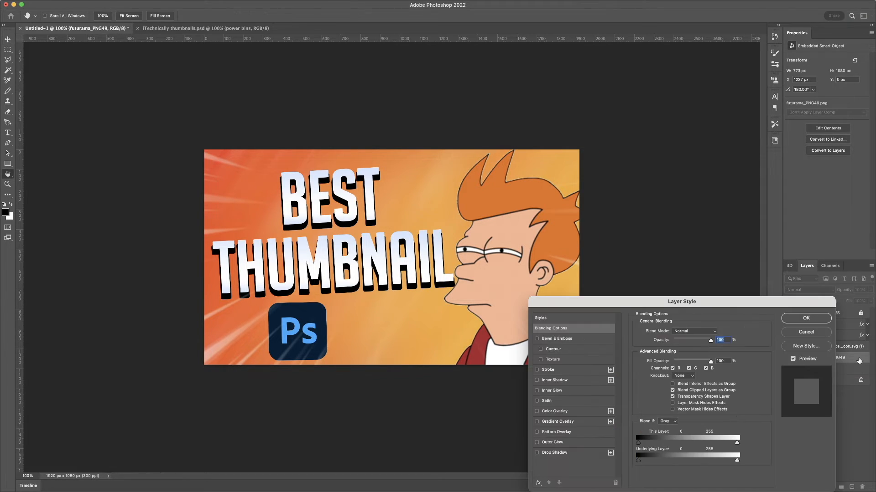
click(569, 441)
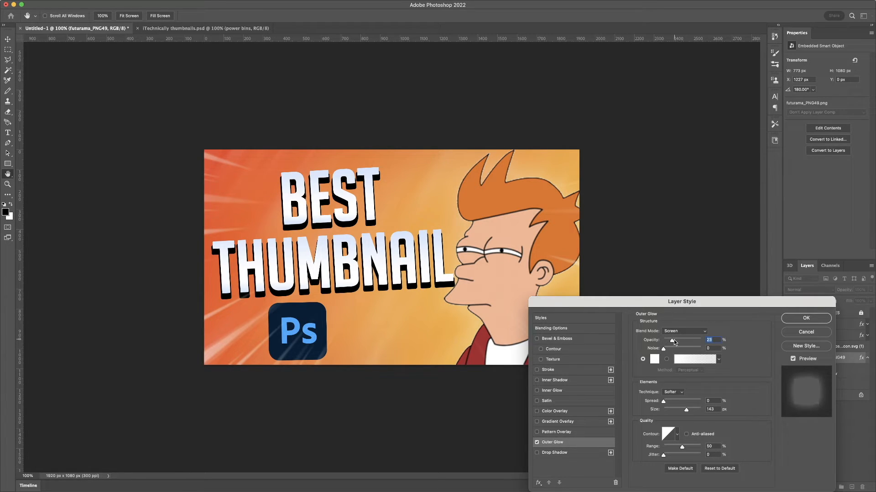
drag(673, 340, 688, 346)
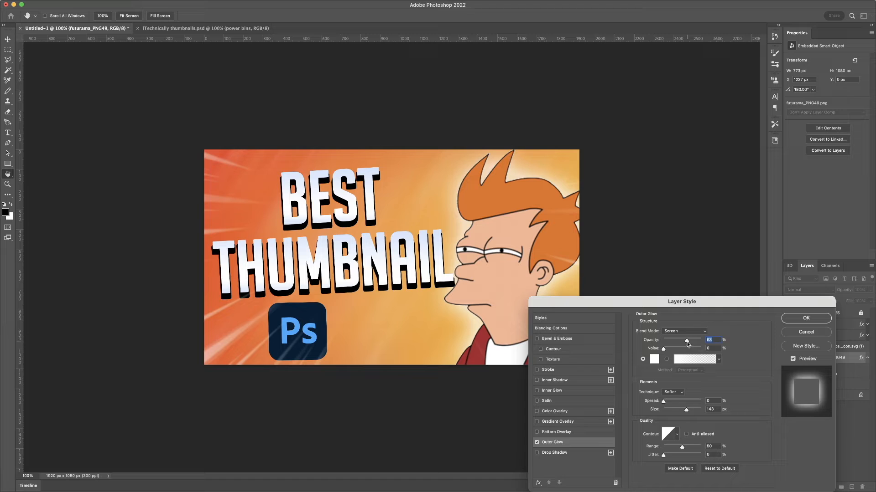
click(801, 319)
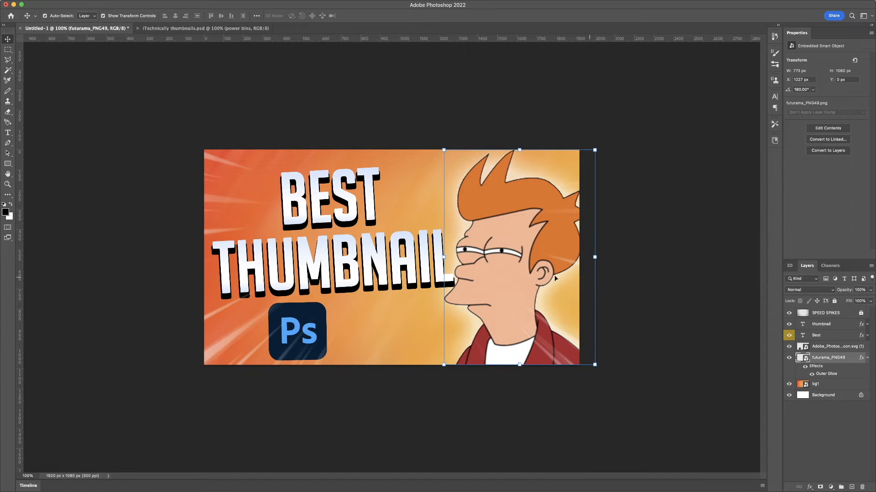
click(672, 351)
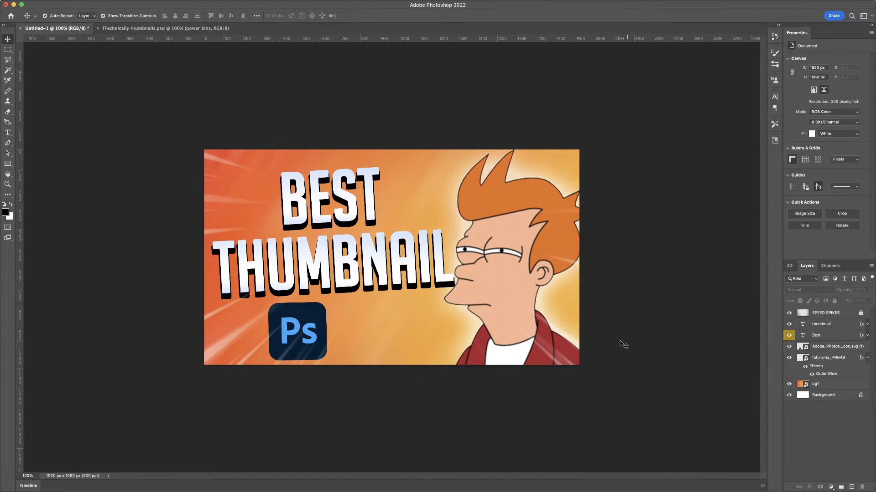
- Select both title text layers and scale them down slightly from the right edge, then commit
click(413, 278)
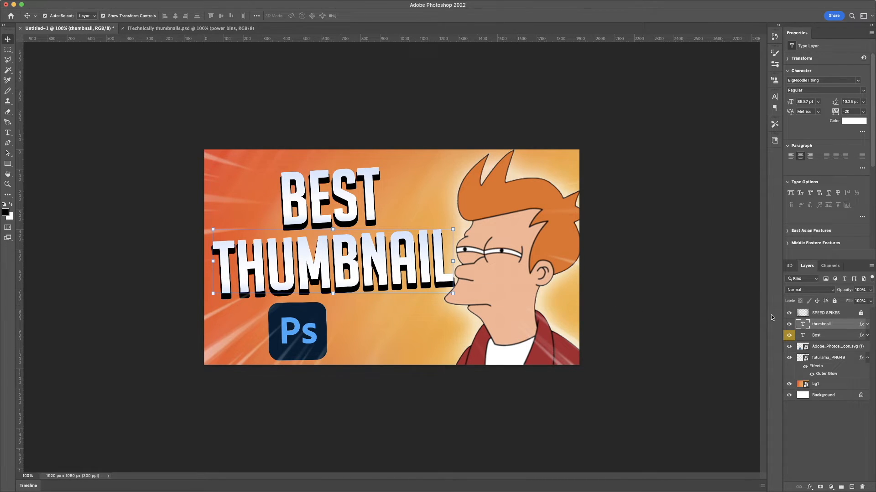
shift+click(833, 340)
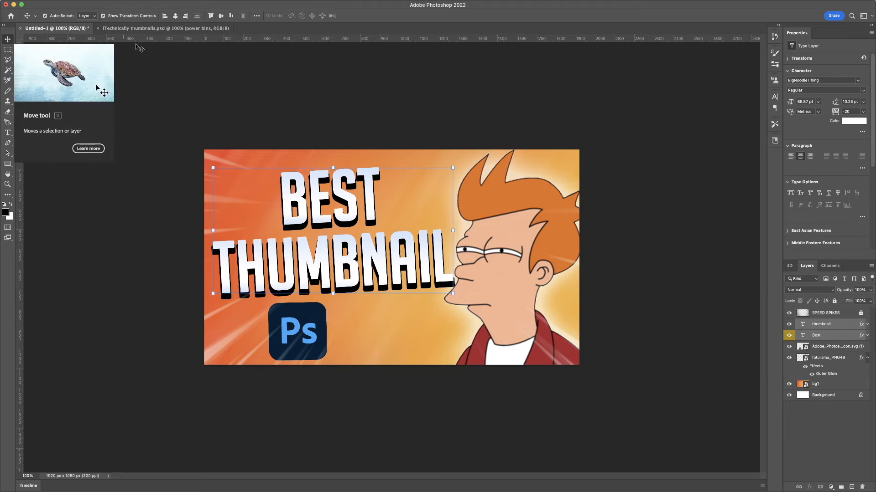
click(452, 168)
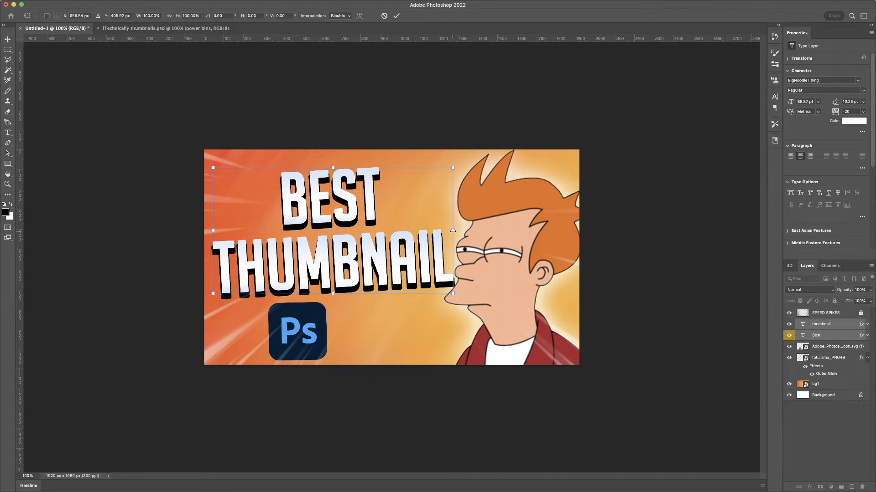
drag(451, 231, 449, 231)
key(Return)
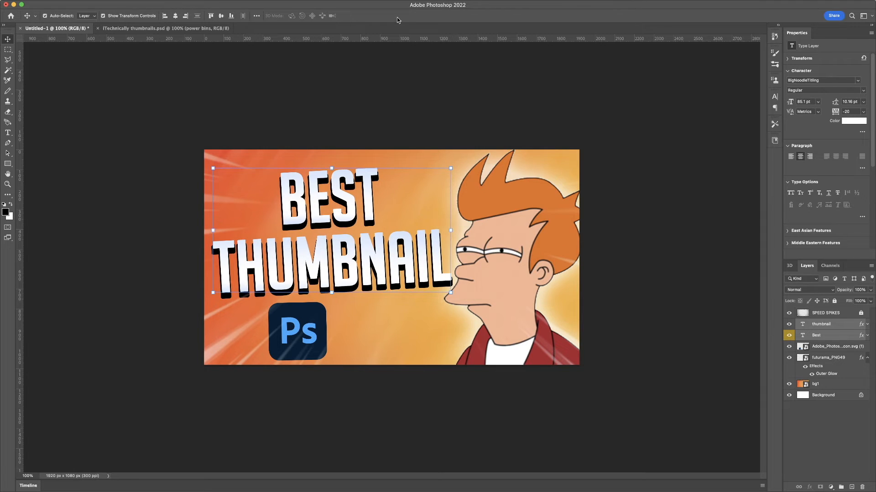
click(691, 285)
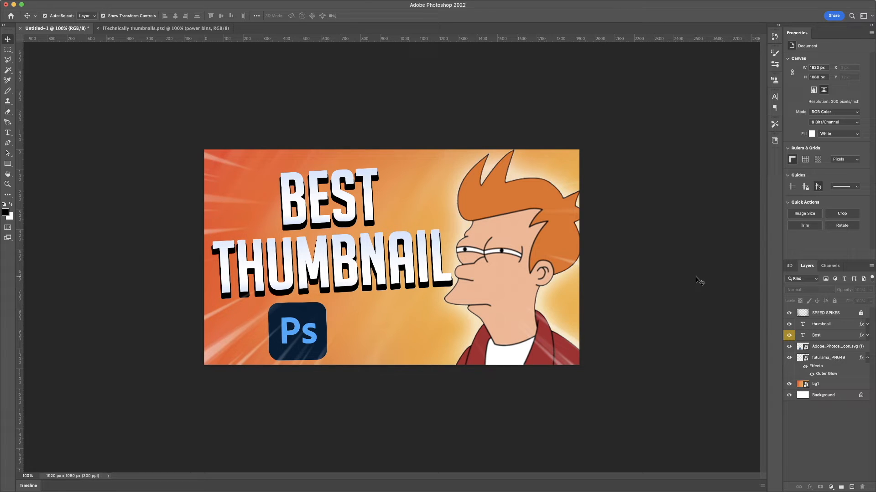
click(841, 328)
double_click(832, 347)
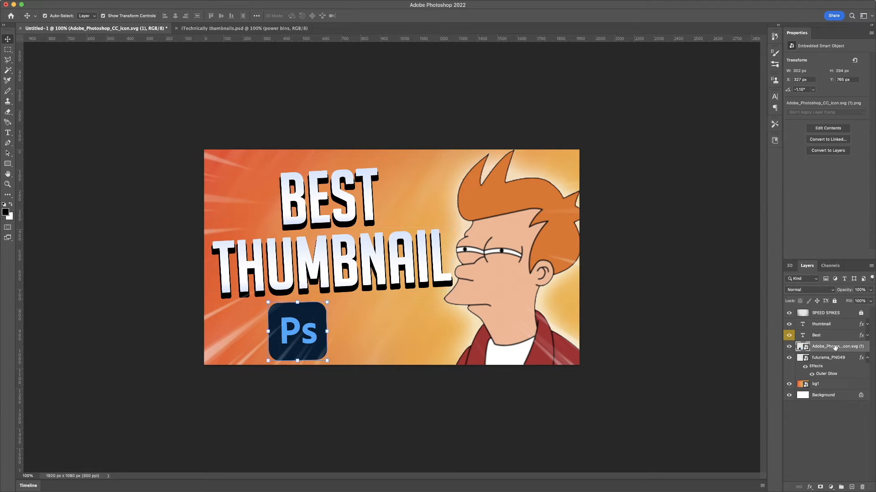
click(801, 350)
mouse_move(846, 349)
mouse_down()
mouse_move(839, 312)
mouse_move(835, 352)
mouse_up()
- Add an outer glow to the Photoshop logo layer with opacity lowered to 24%
double_click(865, 348)
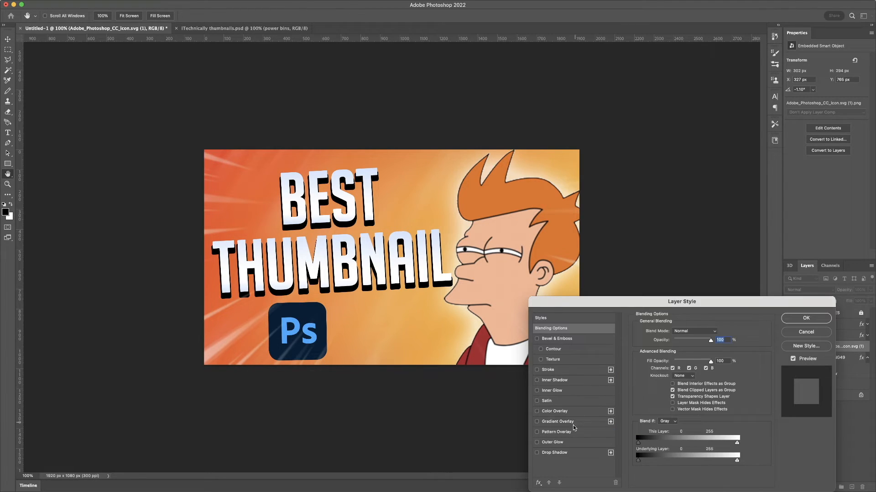
click(537, 443)
click(577, 445)
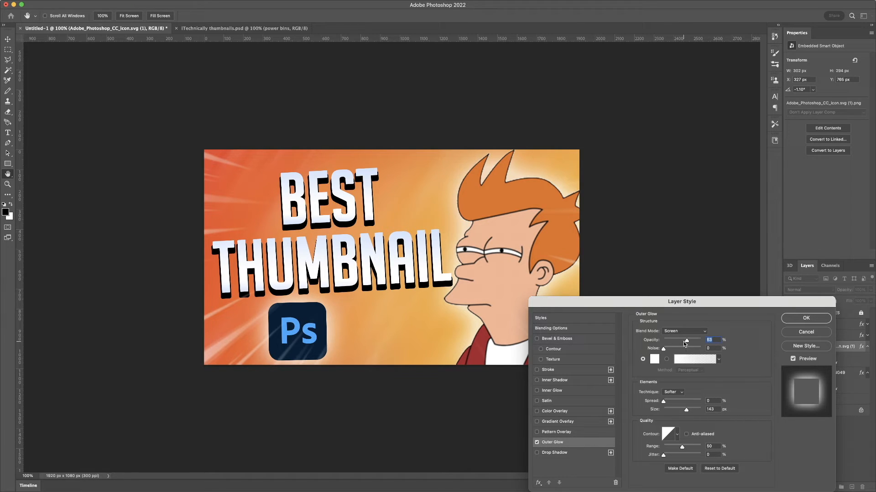
drag(683, 341, 673, 339)
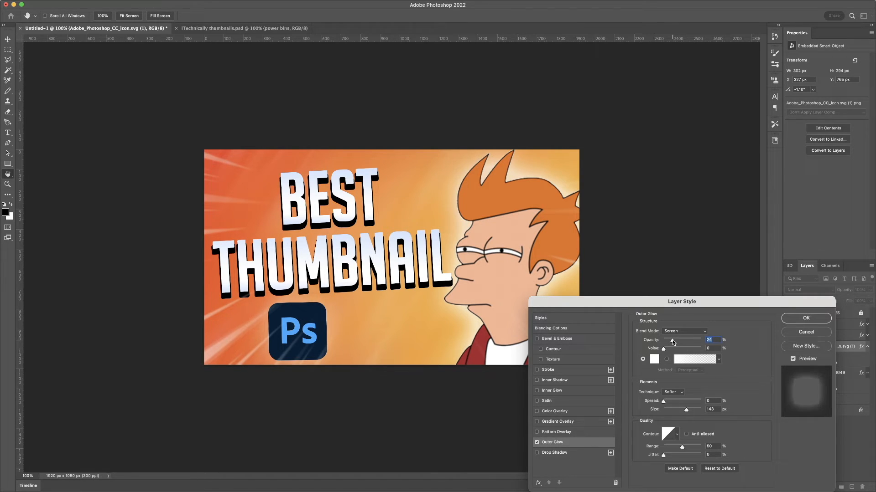
click(537, 443)
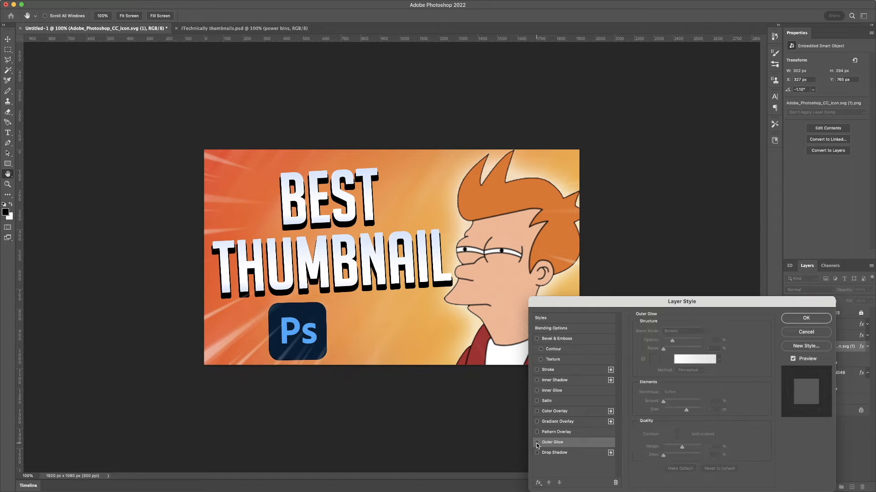
click(537, 444)
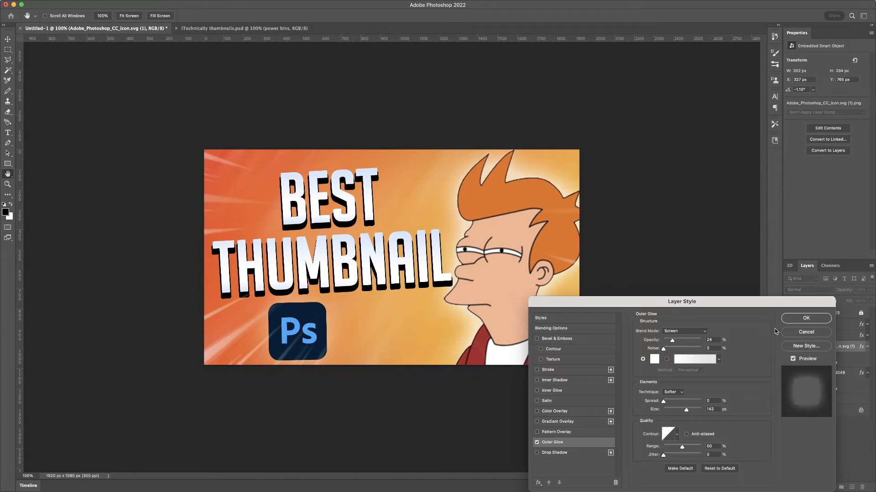
click(806, 320)
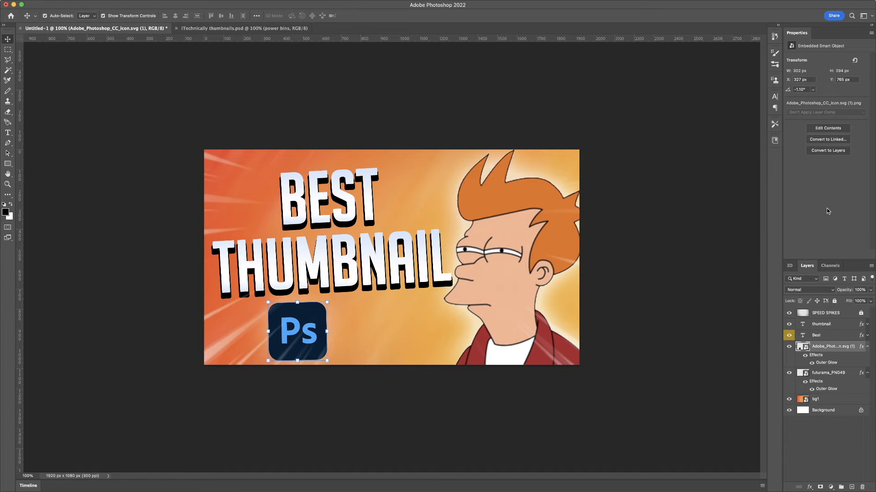
click(845, 315)
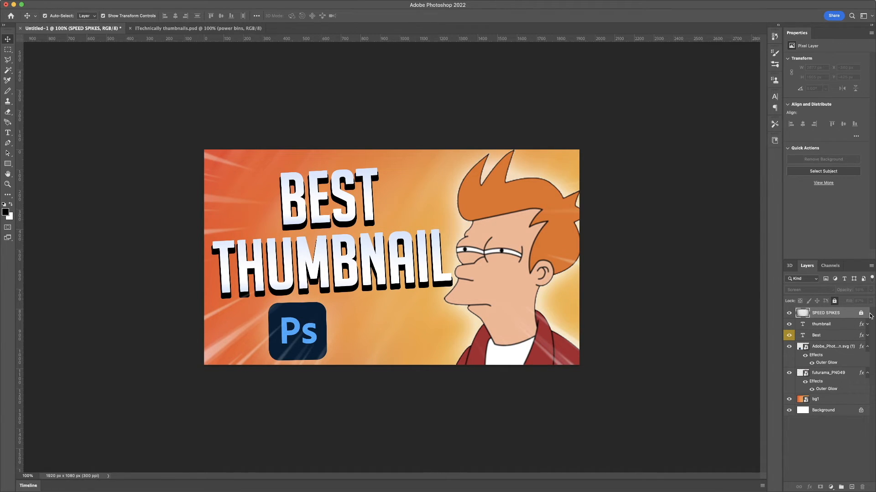
click(860, 314)
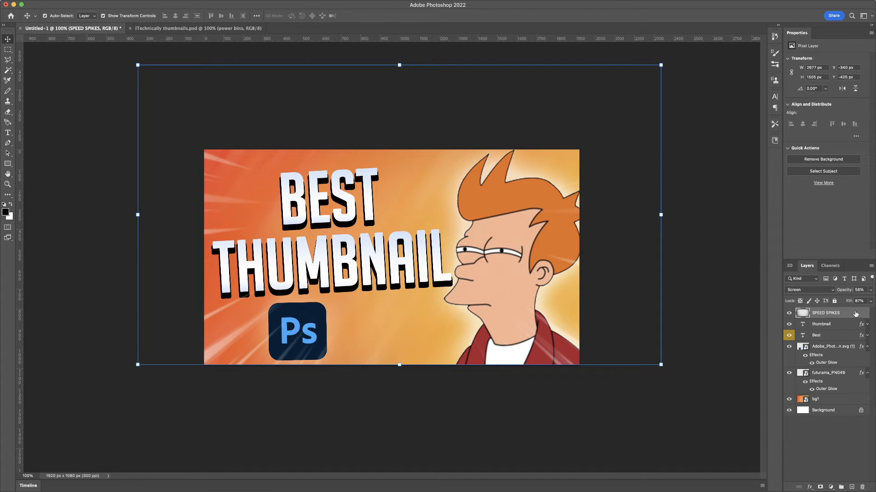
click(829, 290)
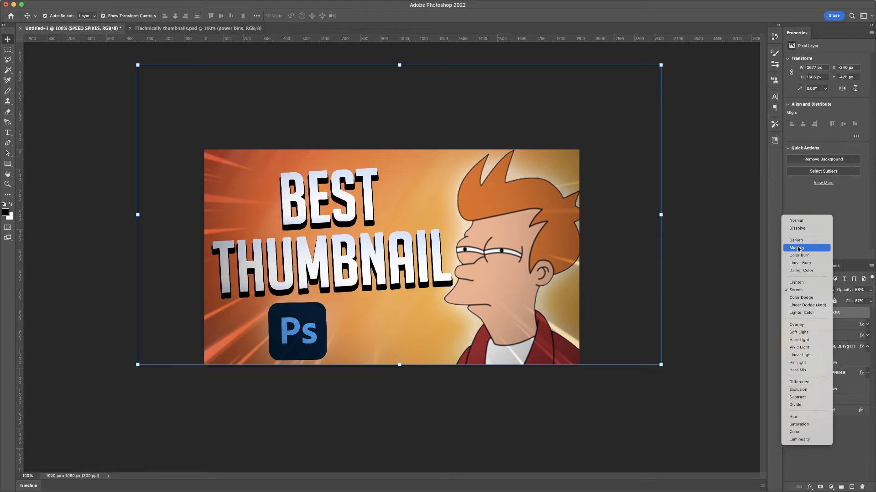
click(798, 291)
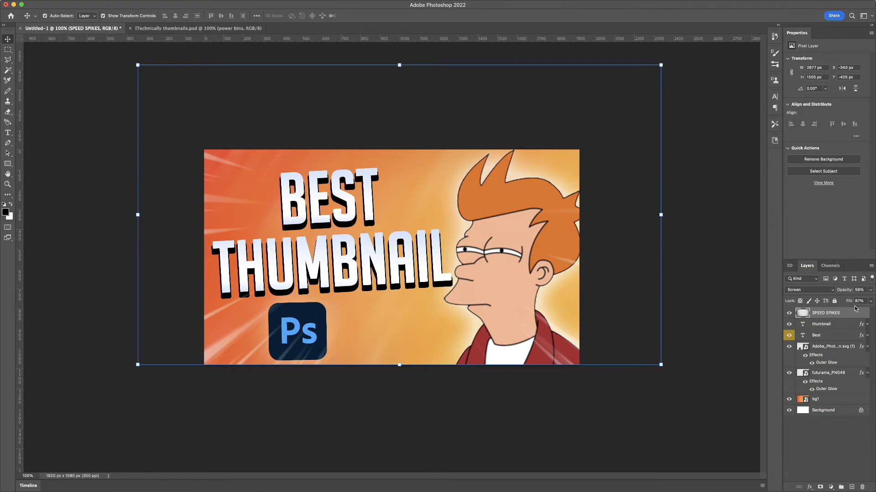
click(834, 302)
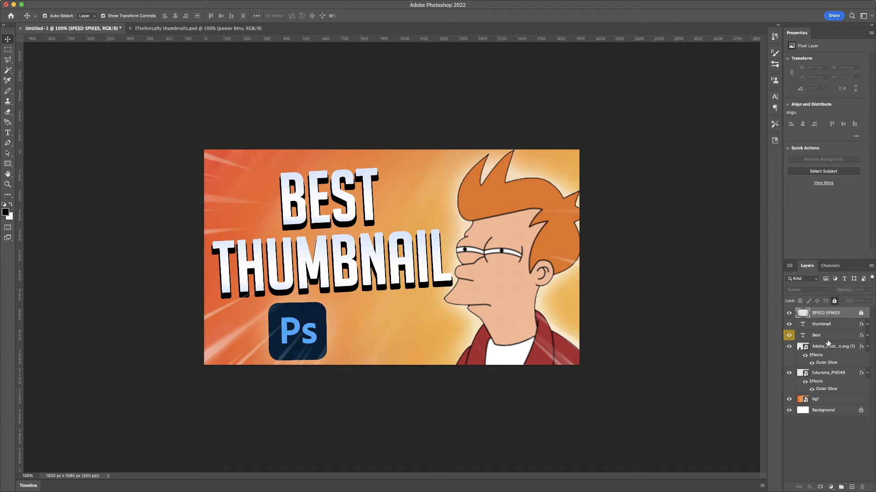
- Add a drop shadow and a 1 px black stroke to the Fry cartoon layer
double_click(851, 375)
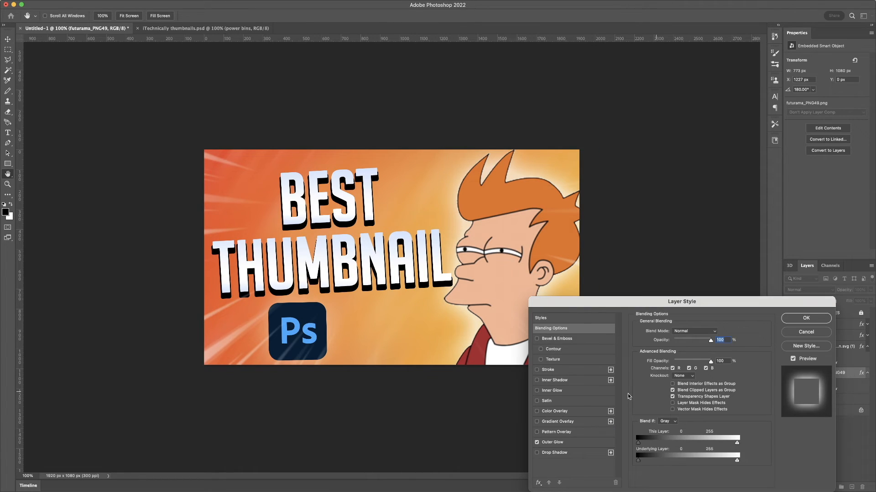
click(537, 453)
click(537, 370)
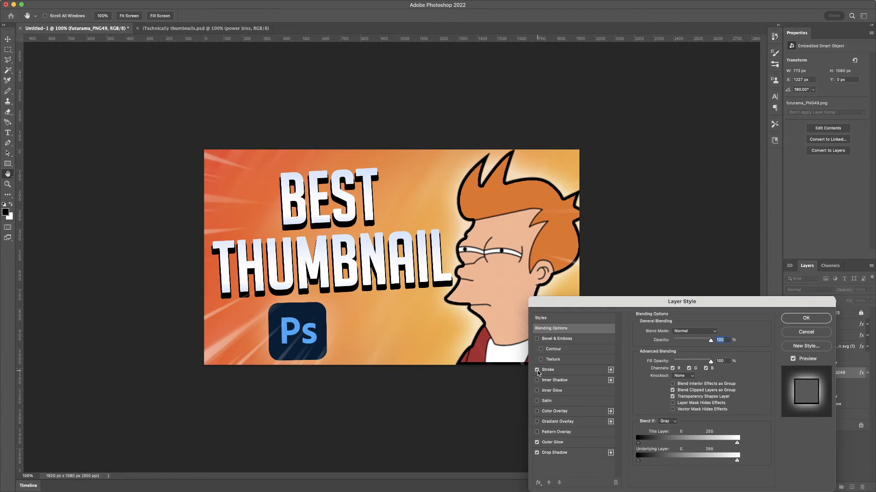
click(552, 371)
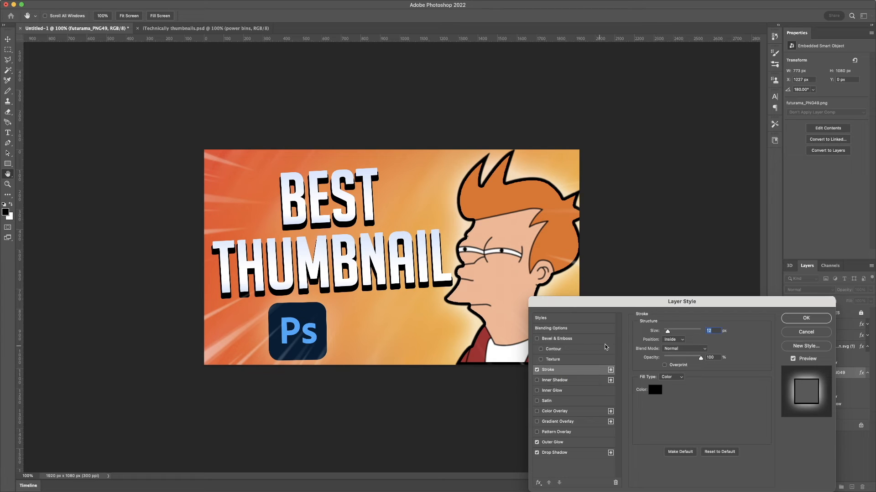
drag(667, 331, 642, 332)
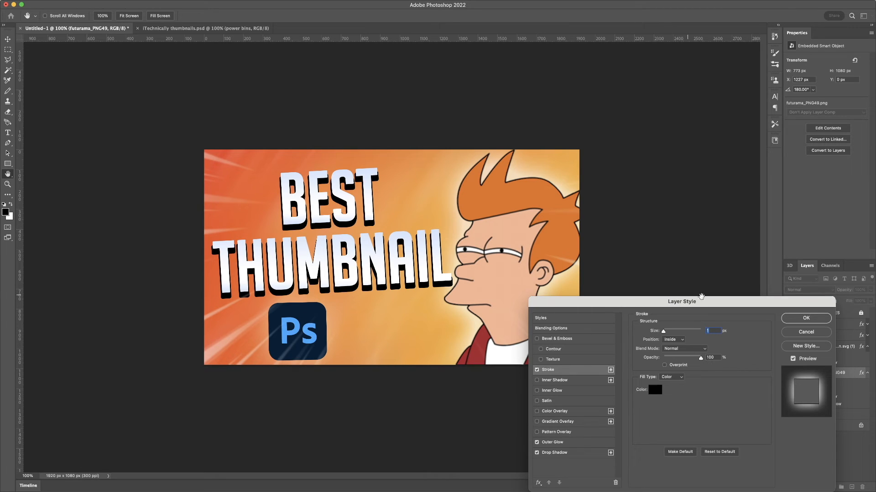
mouse_move(732, 320)
mouse_down()
mouse_move(830, 314)
mouse_move(705, 296)
mouse_up()
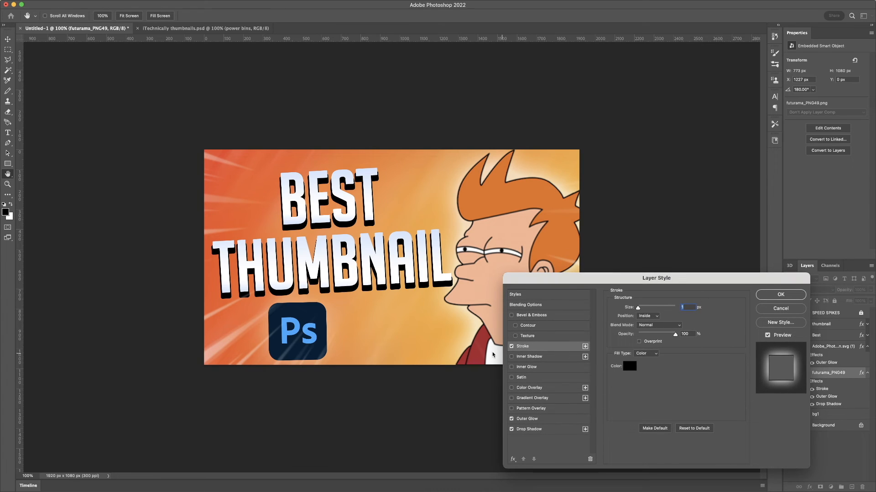
click(512, 346)
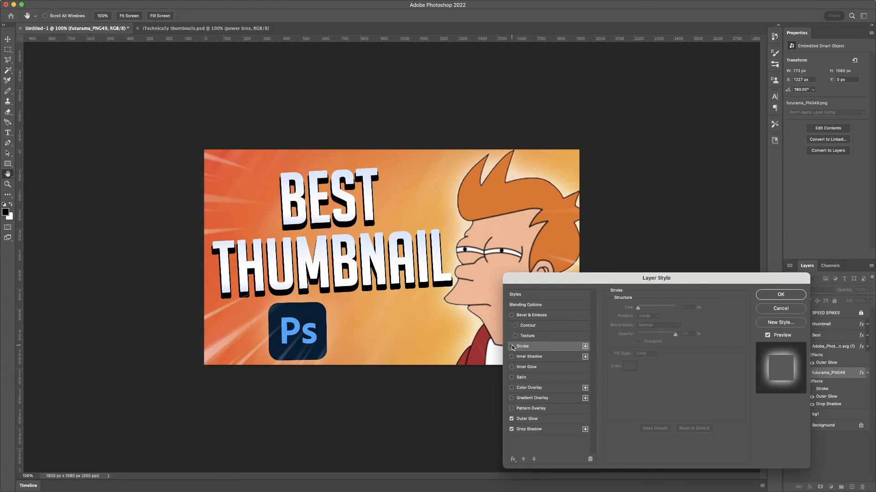
click(512, 347)
click(512, 347)
click(512, 346)
click(512, 347)
click(512, 347)
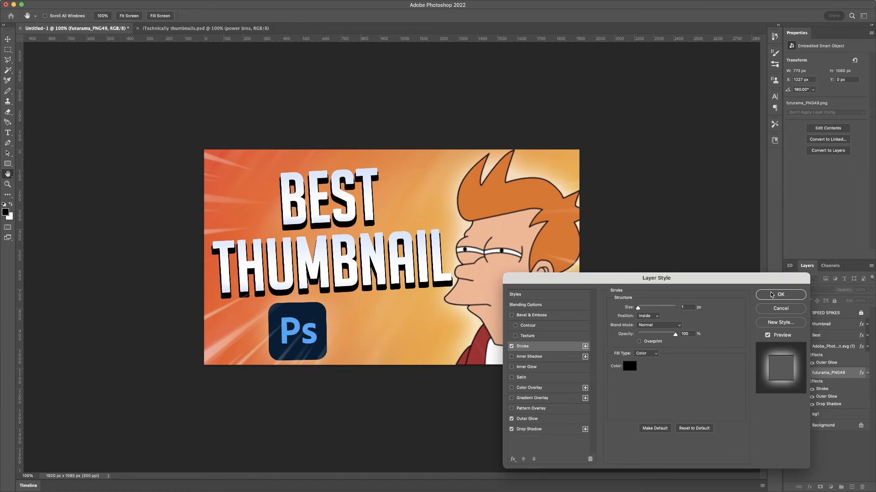
click(771, 295)
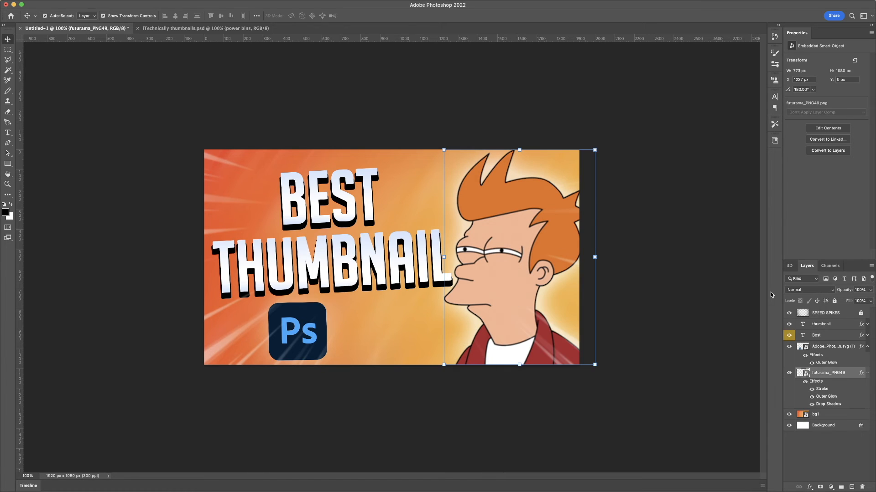
- Enlarge the Fry cartoon slightly from its bottom edge to about 92.6% scale and commit
click(519, 365)
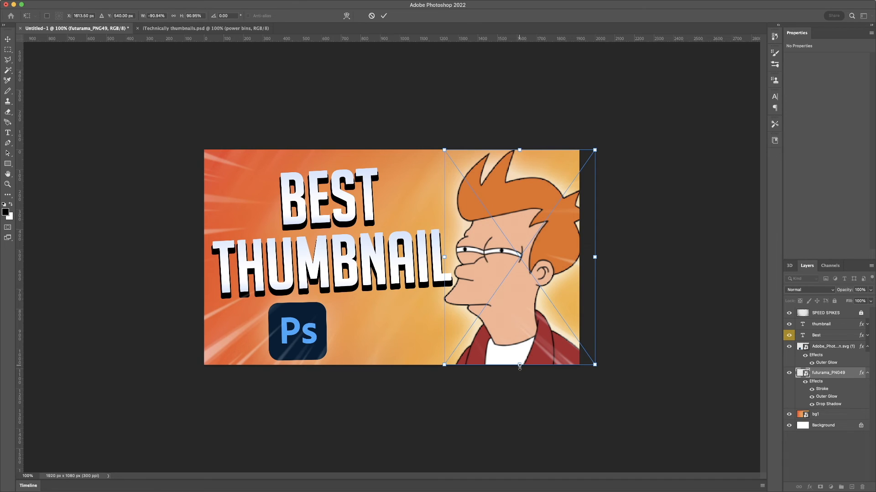
drag(519, 365, 520, 369)
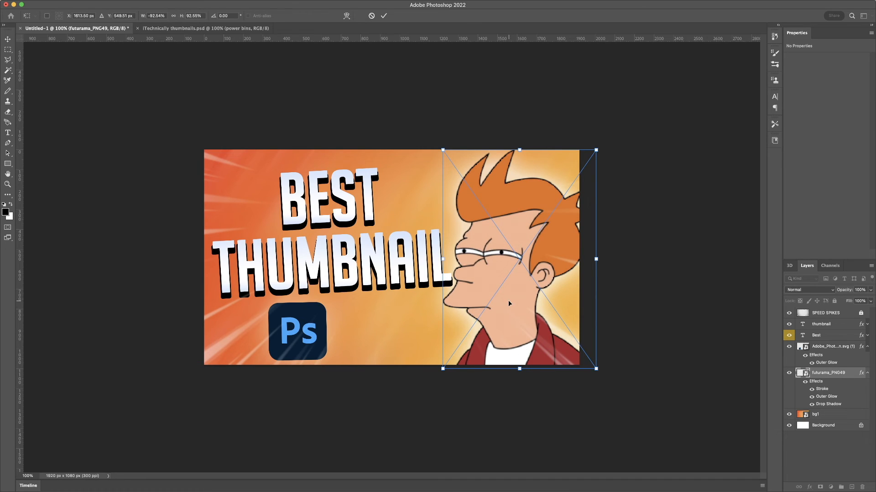
key(Return)
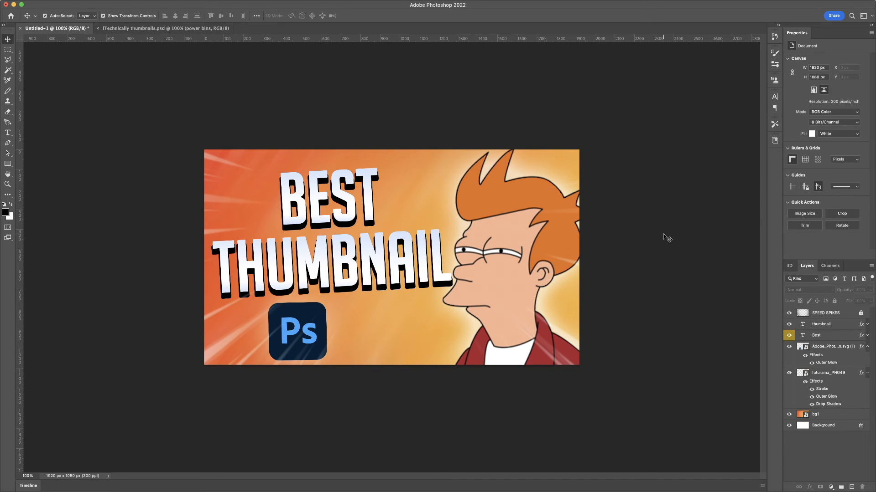
- Select both title text layers and nudge them left to an X position of about 639 px, then commit
click(437, 272)
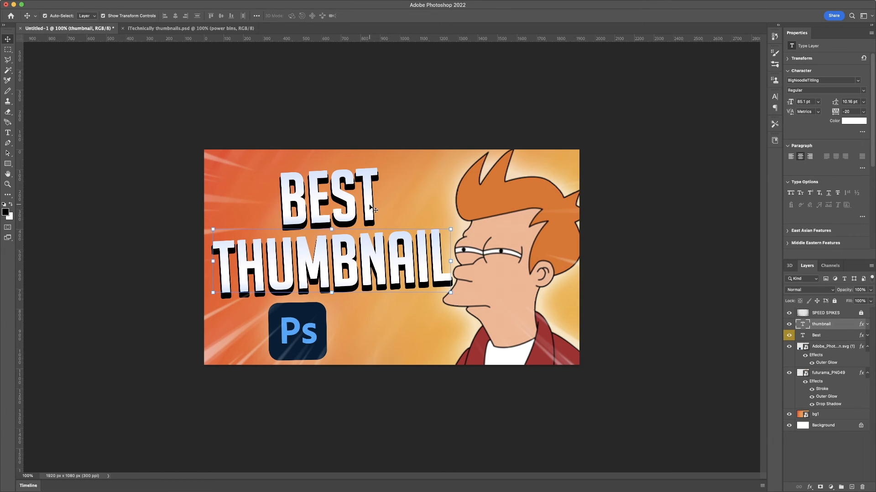
super+click(830, 337)
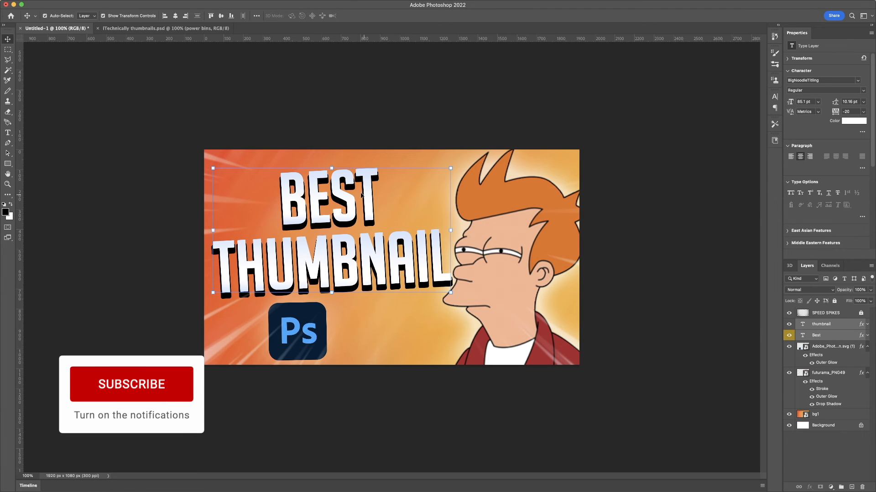
key(super+t)
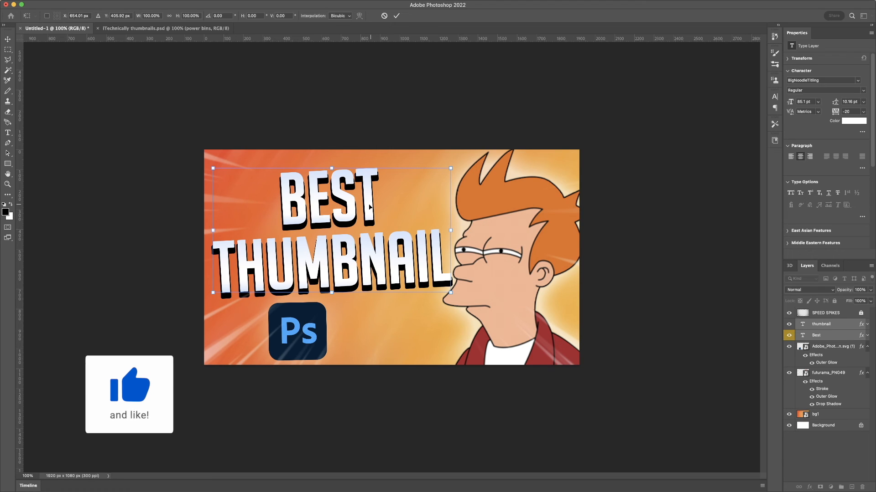
drag(371, 208, 369, 206)
key(Left)
key(Left)
key(Left)
key(Left)
key(Left)
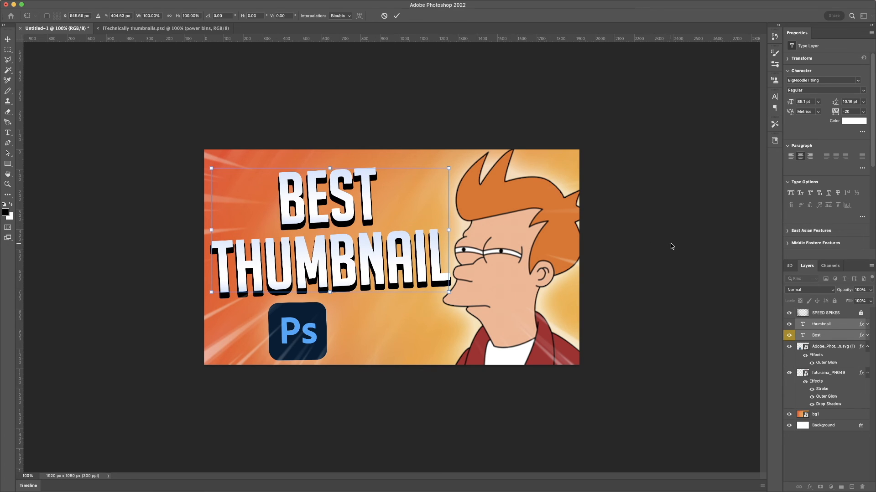
key(Left)
key(Left)
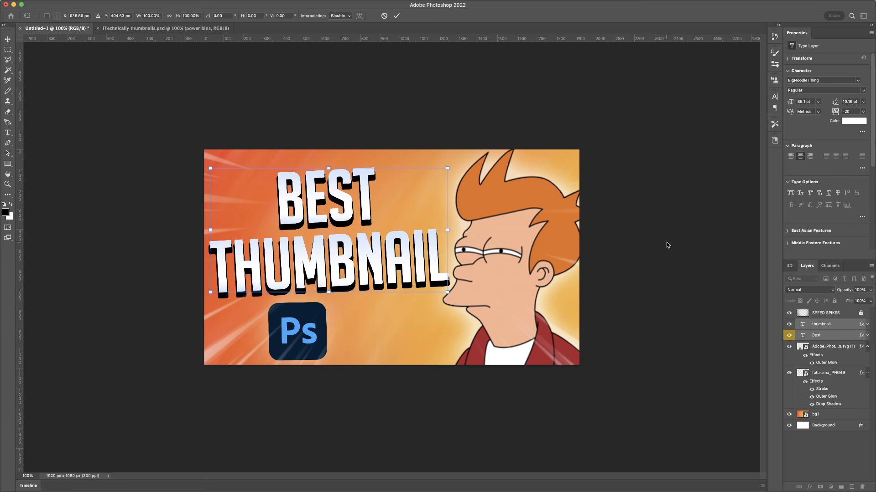
click(396, 16)
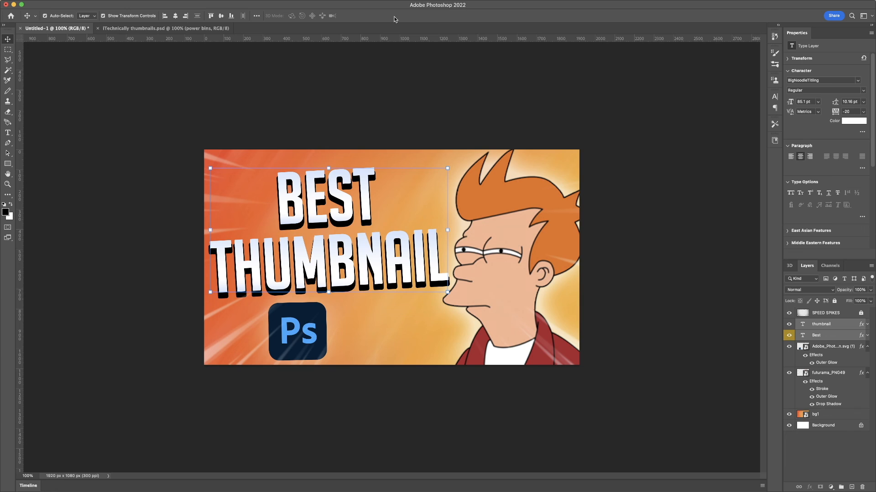